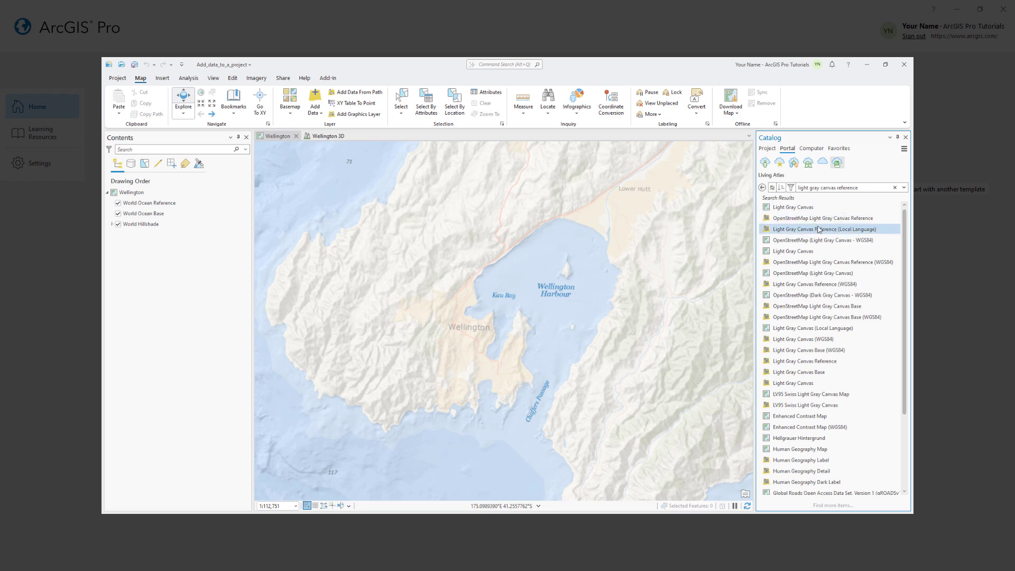
Add Light Gray Canvas Reference, Suburbs and Flood_Zone_Wellington.shp to the current map.
{"action": "right_click", "coordinate": [817, 229]}
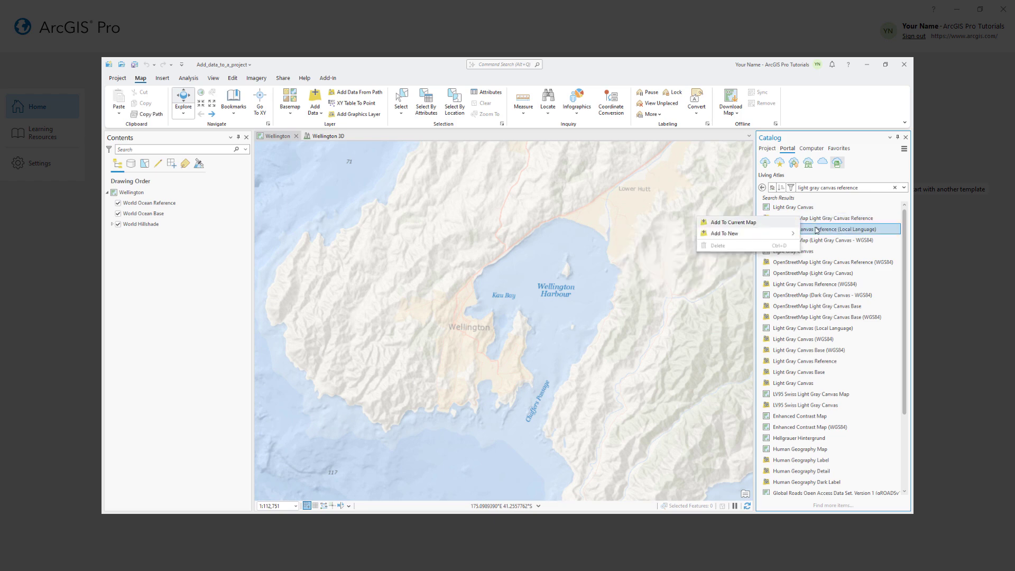
{"action": "left_click", "coordinate": [754, 224]}
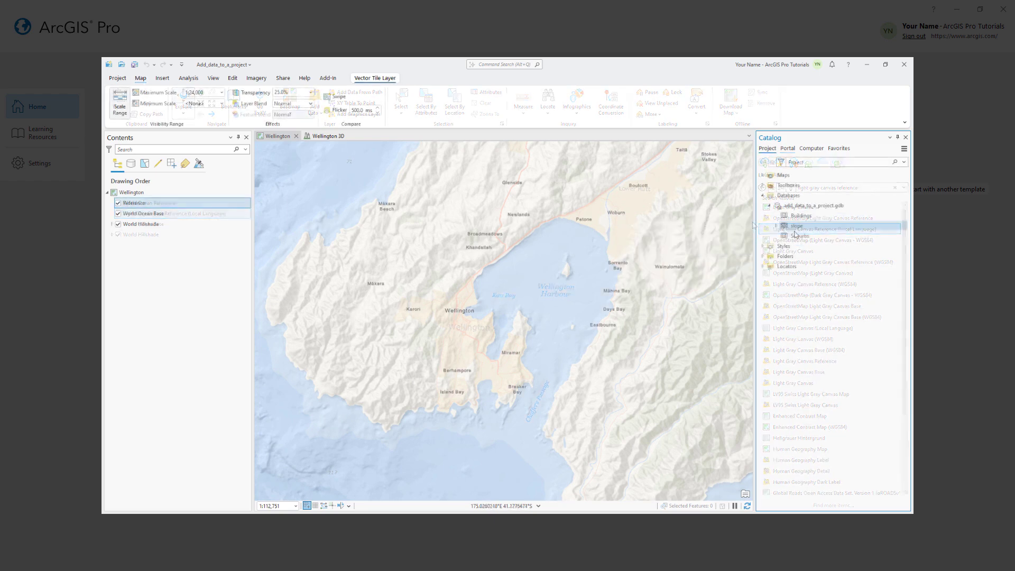
{"action": "mouse_move", "coordinate": [800, 236]}
{"action": "left_mouse_down"}
{"action": "mouse_move", "coordinate": [161, 216]}
{"action": "mouse_move", "coordinate": [145, 208]}
{"action": "left_mouse_up"}
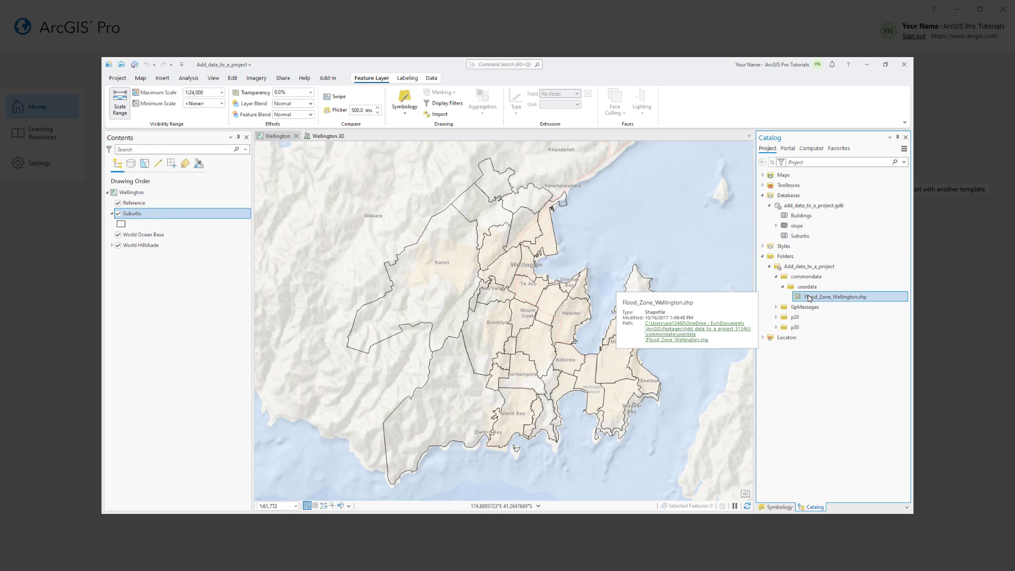
{"action": "right_click", "coordinate": [809, 299]}
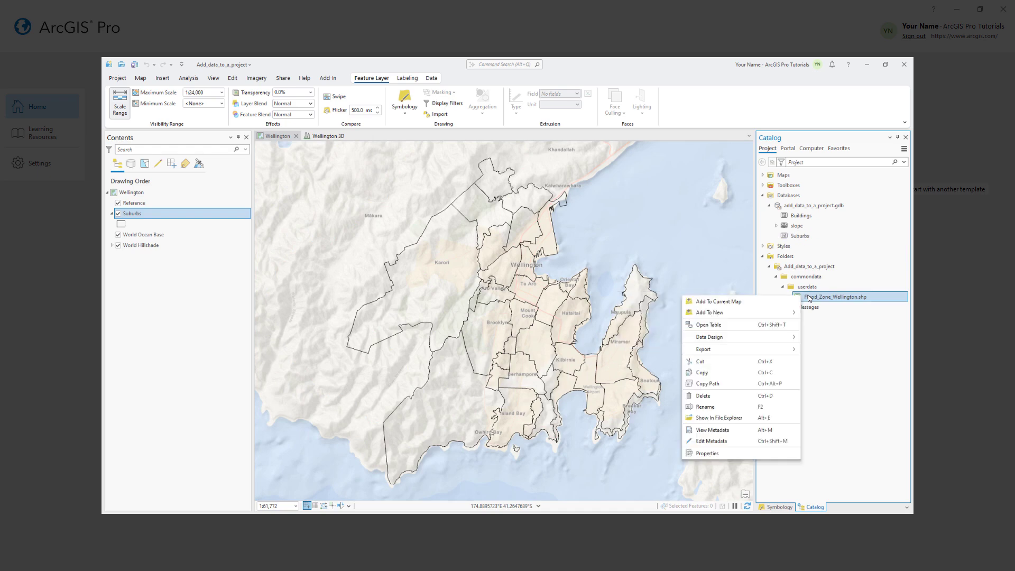
{"action": "left_click", "coordinate": [775, 304]}
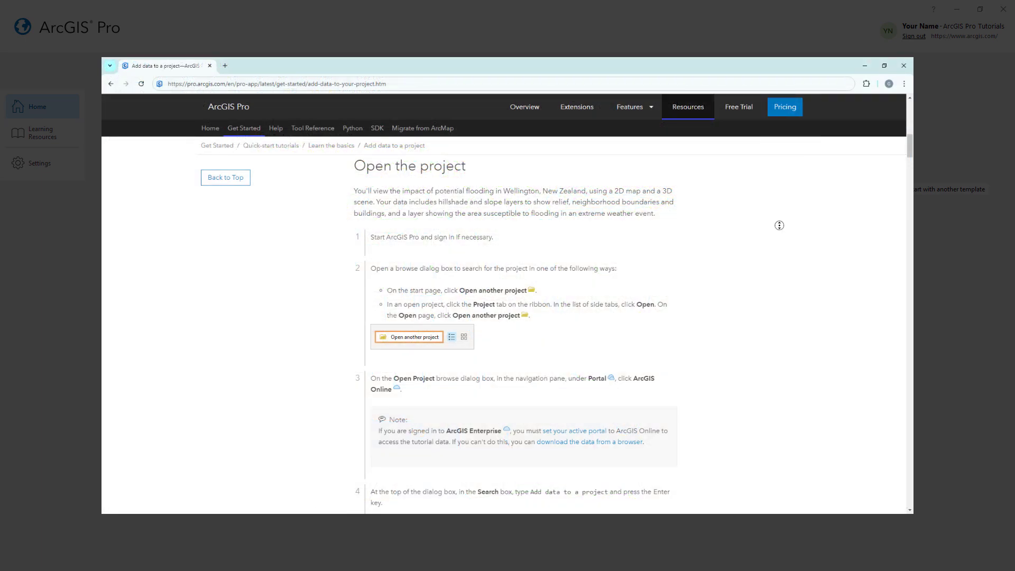
{"action": "scroll", "coordinate": [781, 248], "scroll_direction": "down", "scroll_amount": 1}
{"action": "scroll", "coordinate": [781, 252], "scroll_direction": "down", "scroll_amount": 10}
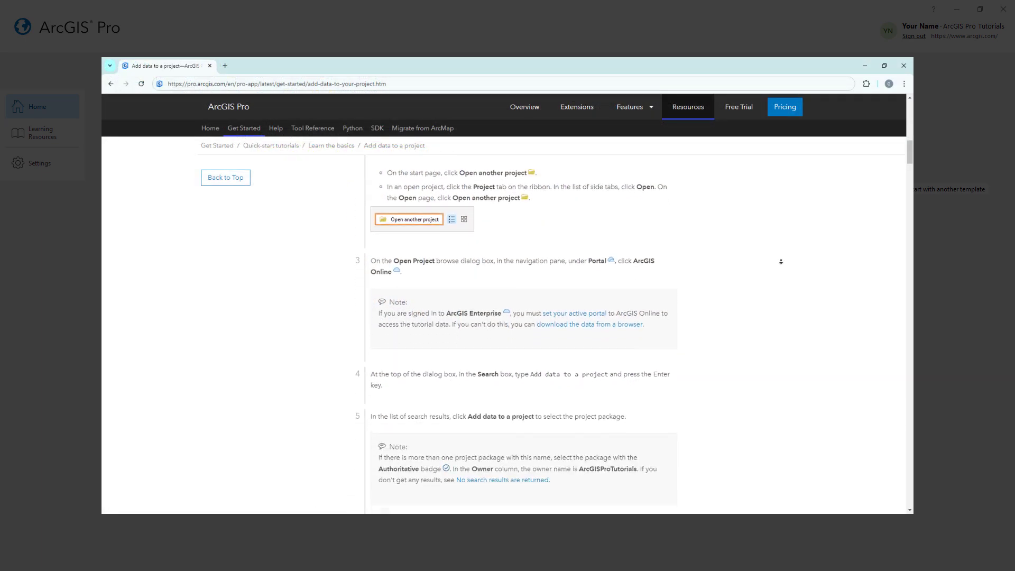
{"action": "scroll", "coordinate": [781, 269], "scroll_direction": "down", "scroll_amount": 8}
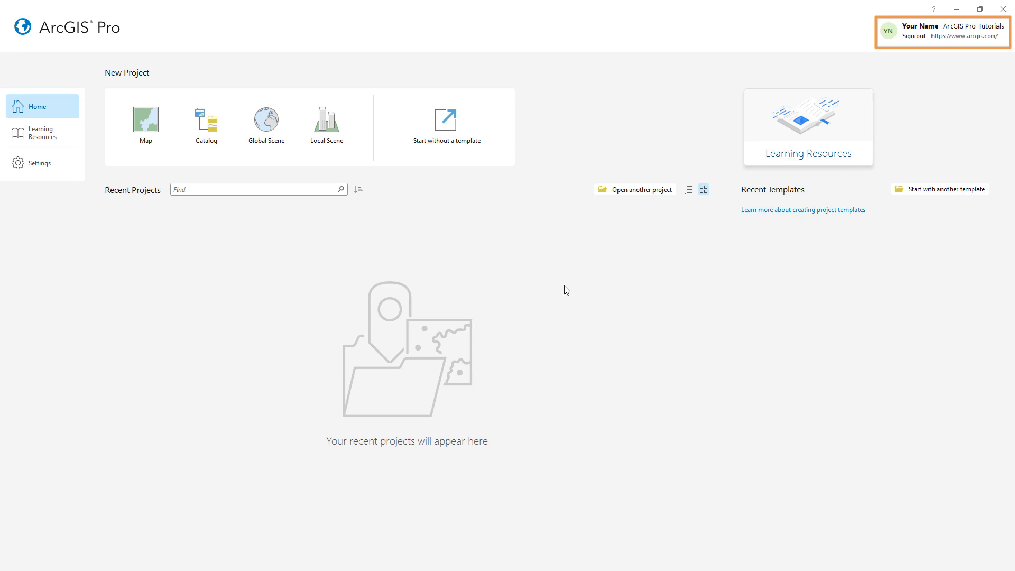
Search ArcGIS Online for 'Add data to a project' and open the first package result.
{"action": "left_click", "coordinate": [616, 195]}
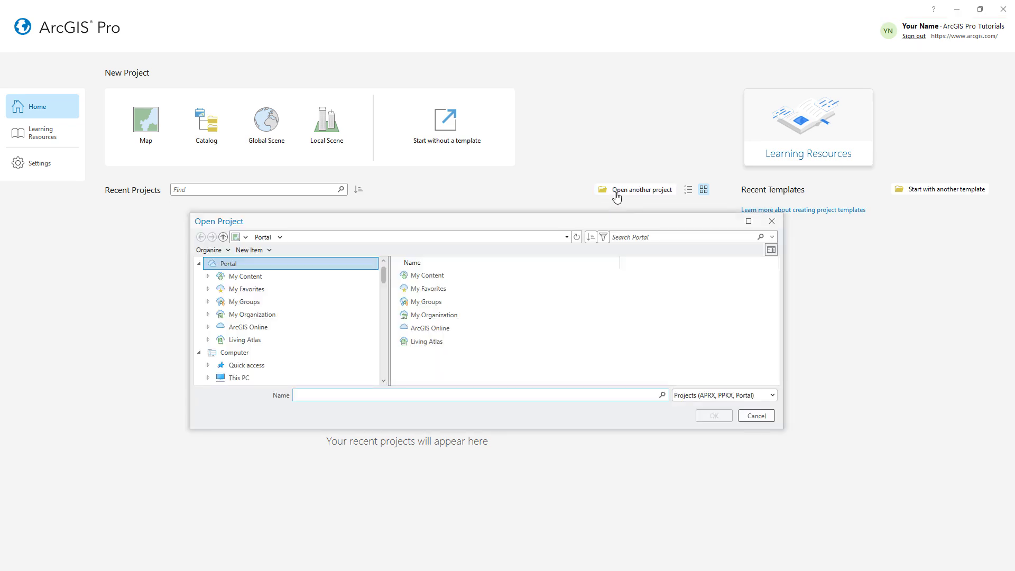
{"action": "left_click", "coordinate": [264, 327]}
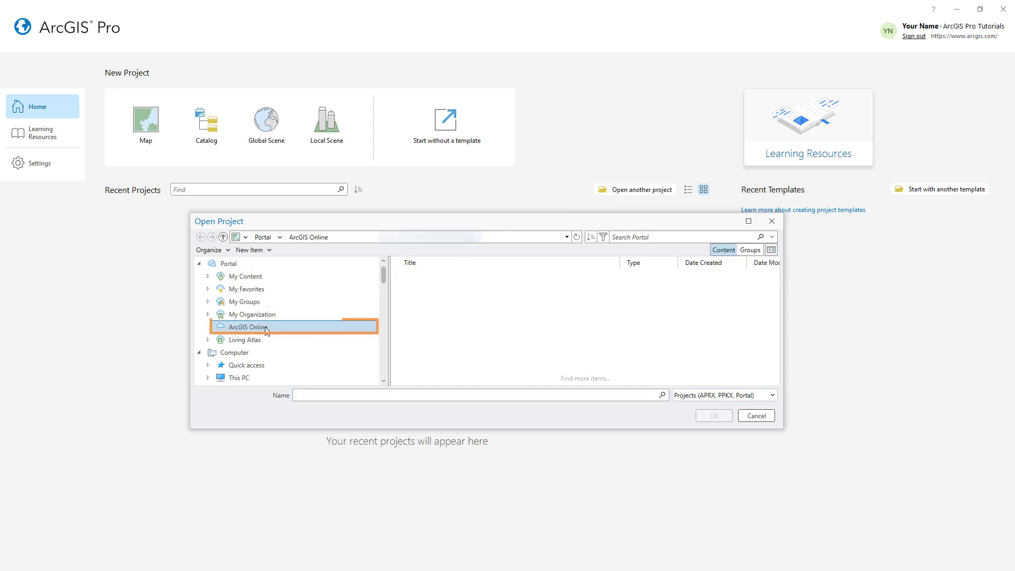
{"action": "left_click", "coordinate": [639, 238]}
{"action": "type", "text": "Add data to a proj"}
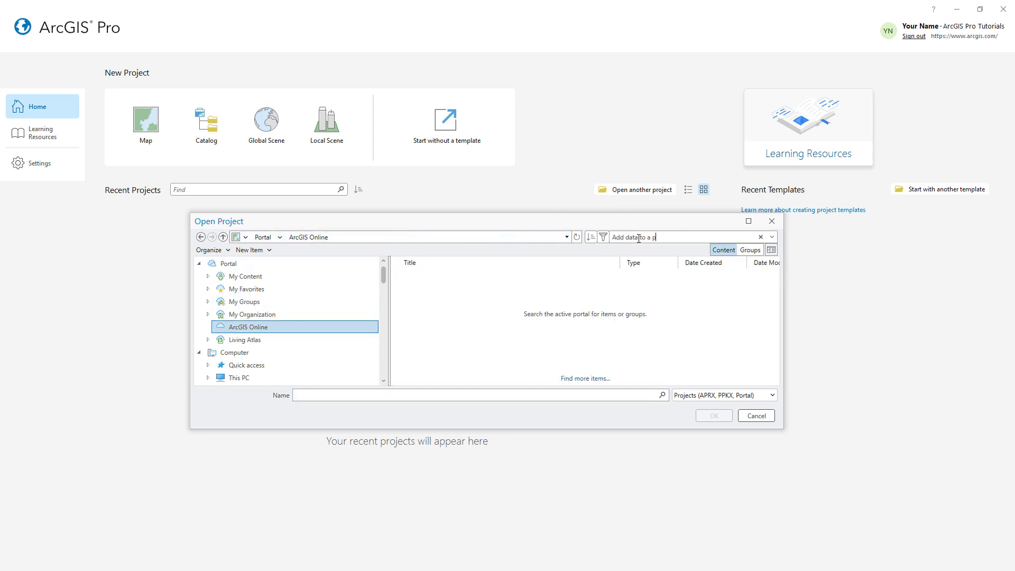
{"action": "type", "text": "ect"}
{"action": "key", "text": "Return"}
{"action": "left_click", "coordinate": [535, 273]}
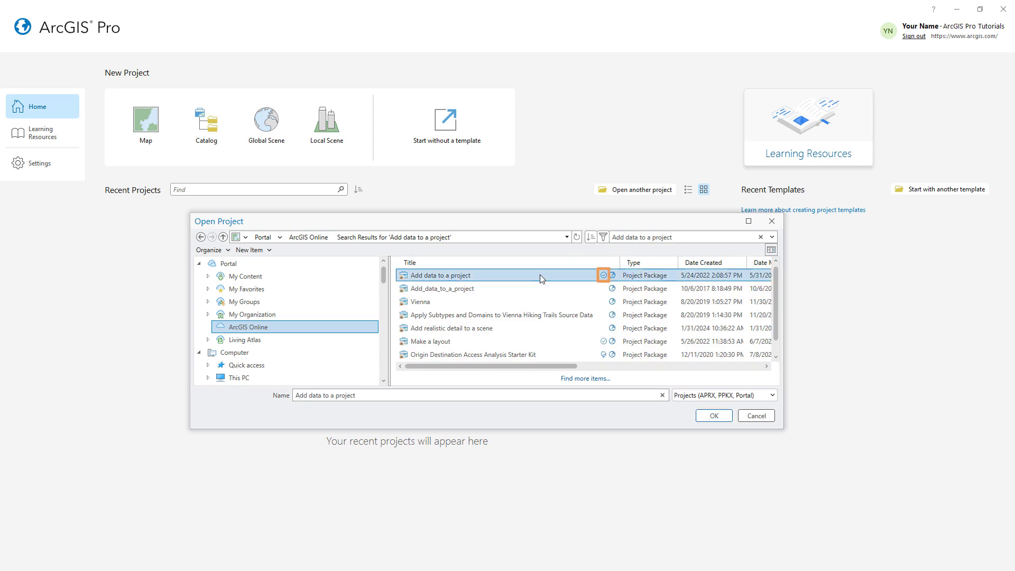
{"action": "left_click", "coordinate": [713, 416]}
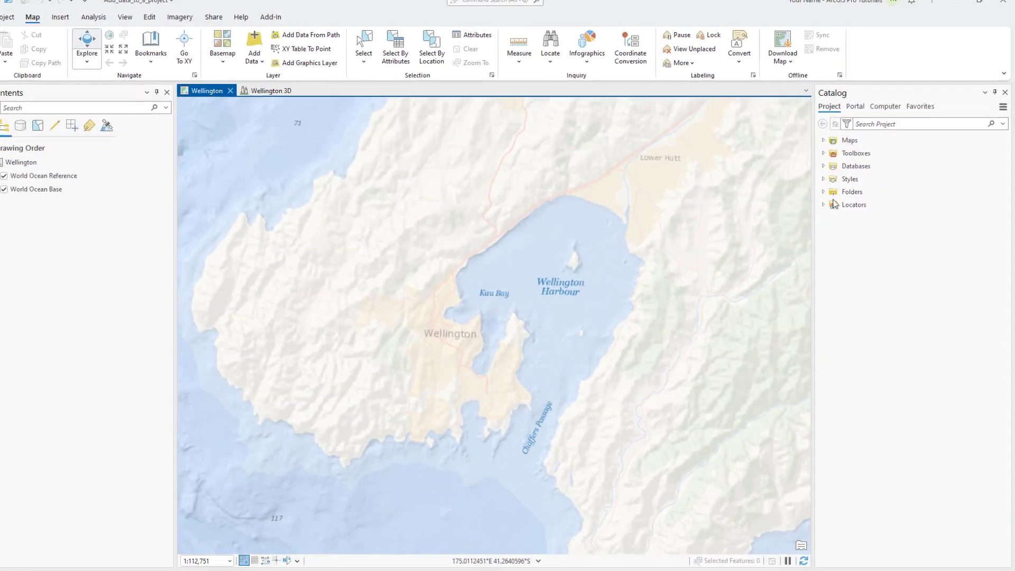
Switch the Catalog pane to Portal to browse My Content.
{"action": "left_click", "coordinate": [856, 106]}
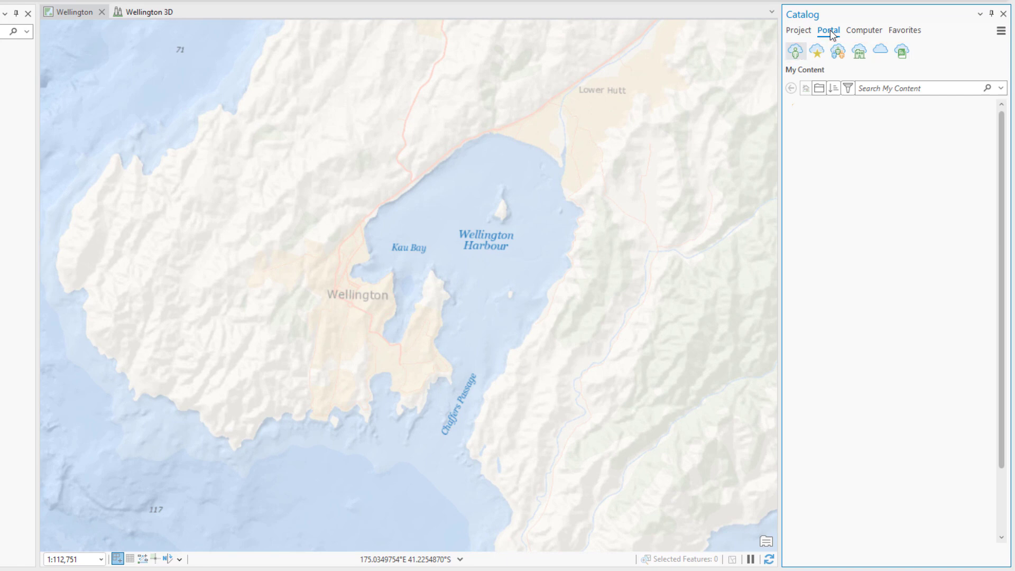
Filter Living Atlas items to the Environment > Elevation and bathymetry category.
{"action": "left_click", "coordinate": [903, 51]}
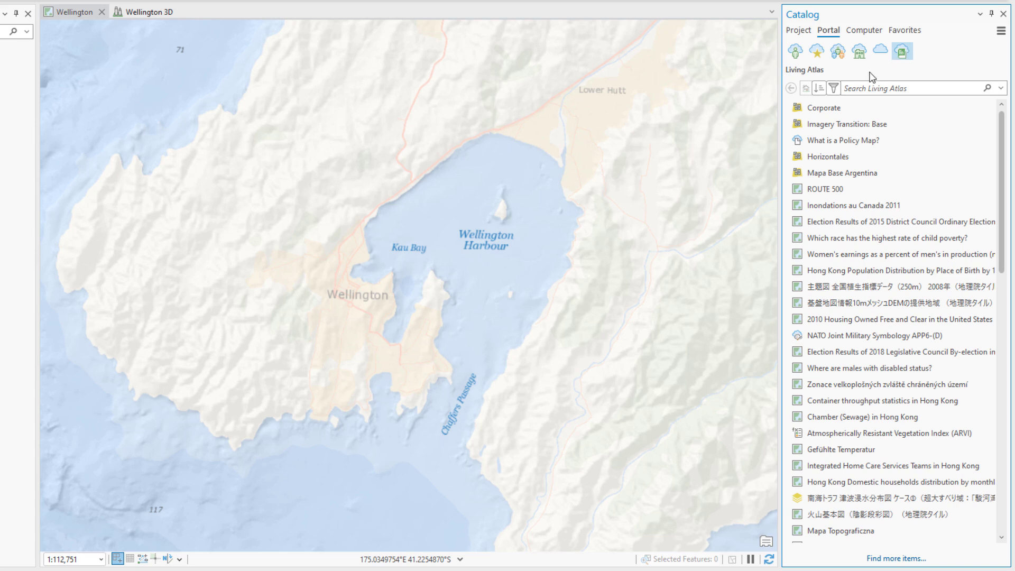
{"action": "left_click", "coordinate": [834, 89]}
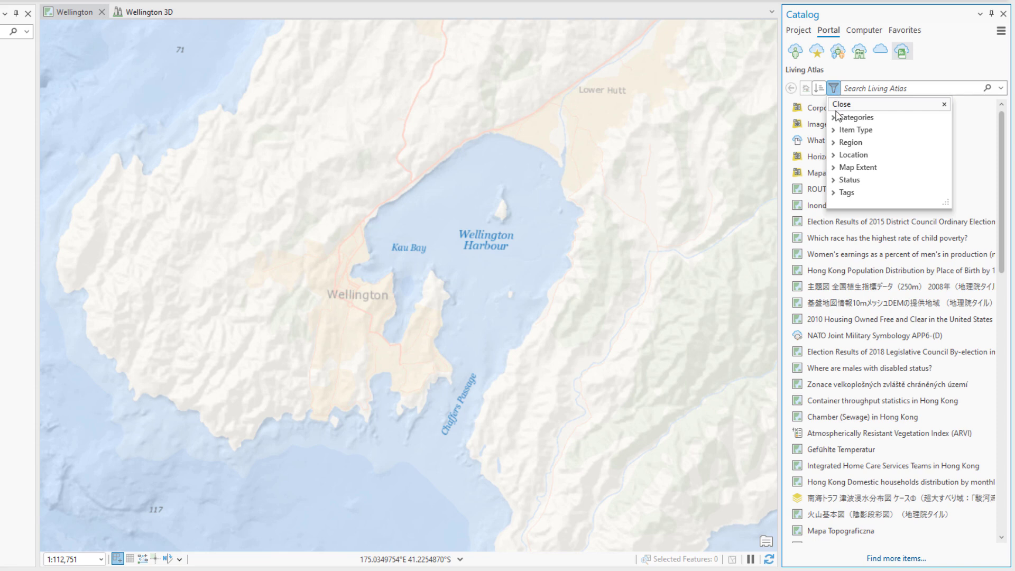
{"action": "left_click", "coordinate": [834, 118]}
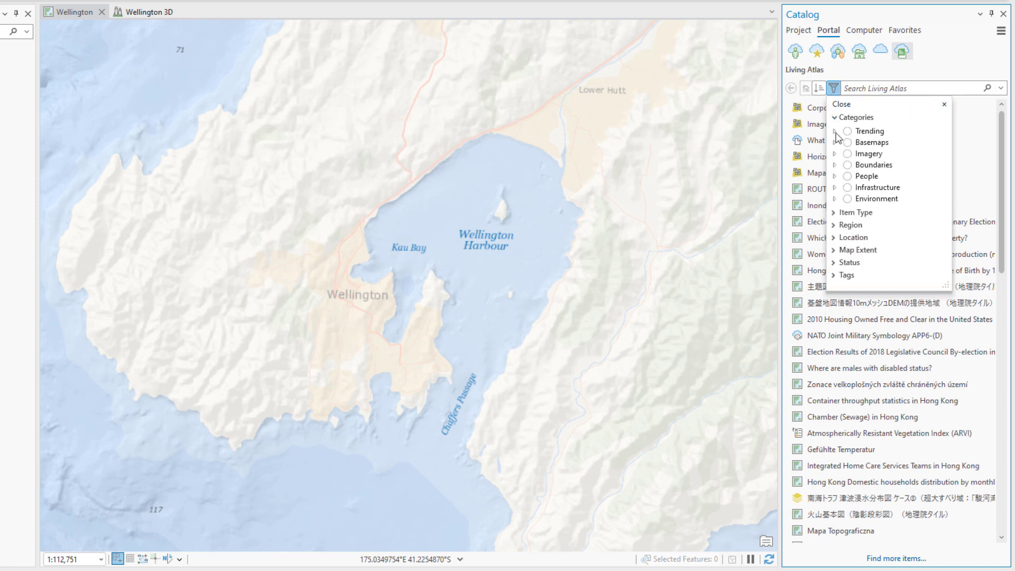
{"action": "left_click", "coordinate": [834, 199]}
{"action": "left_click", "coordinate": [858, 233]}
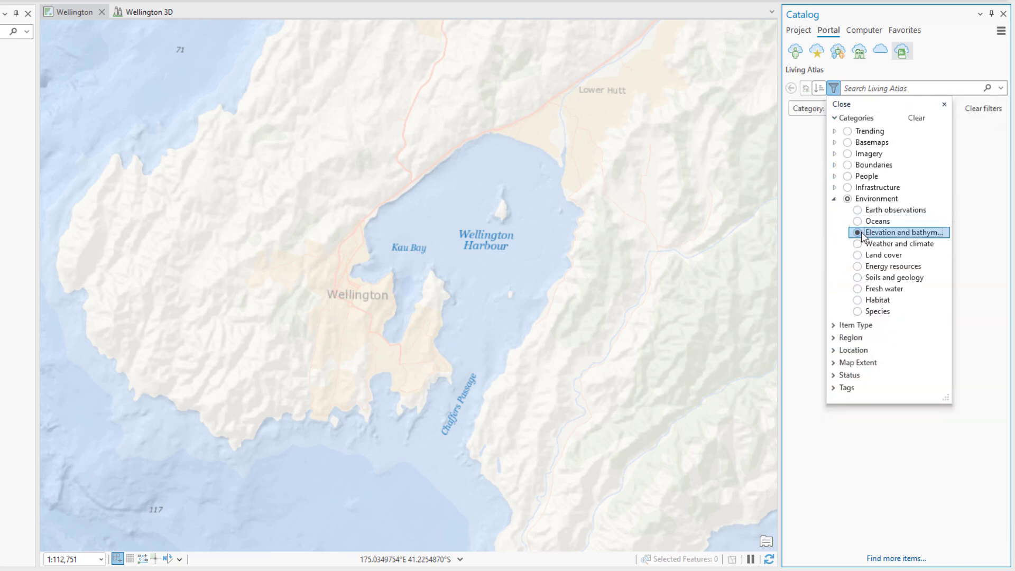
{"action": "left_click", "coordinate": [839, 105]}
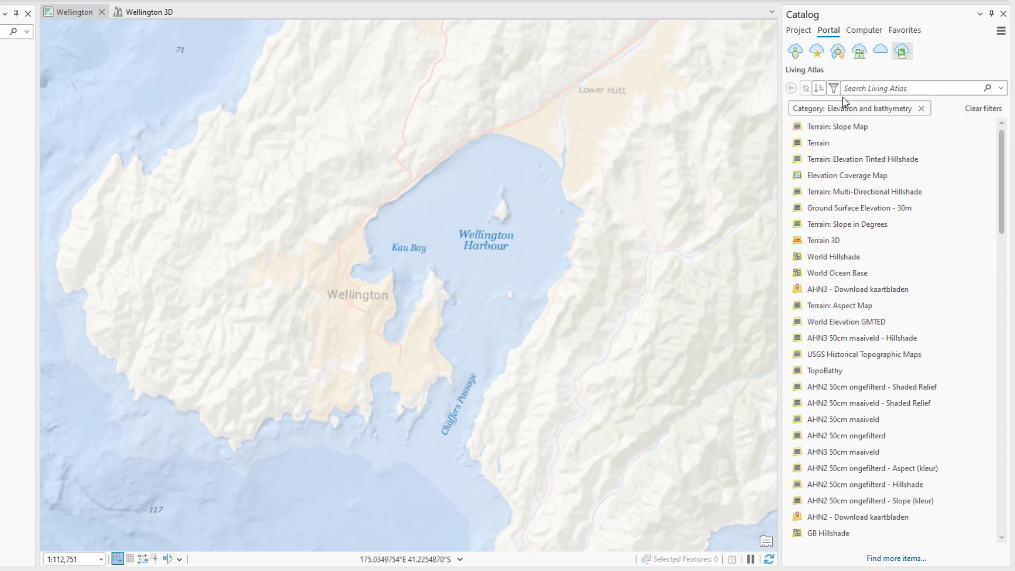
Search Living Atlas for 'world hillshade' and add the World Hillshade result to the map.
{"action": "left_click", "coordinate": [853, 90]}
{"action": "type", "text": "world hillshade"}
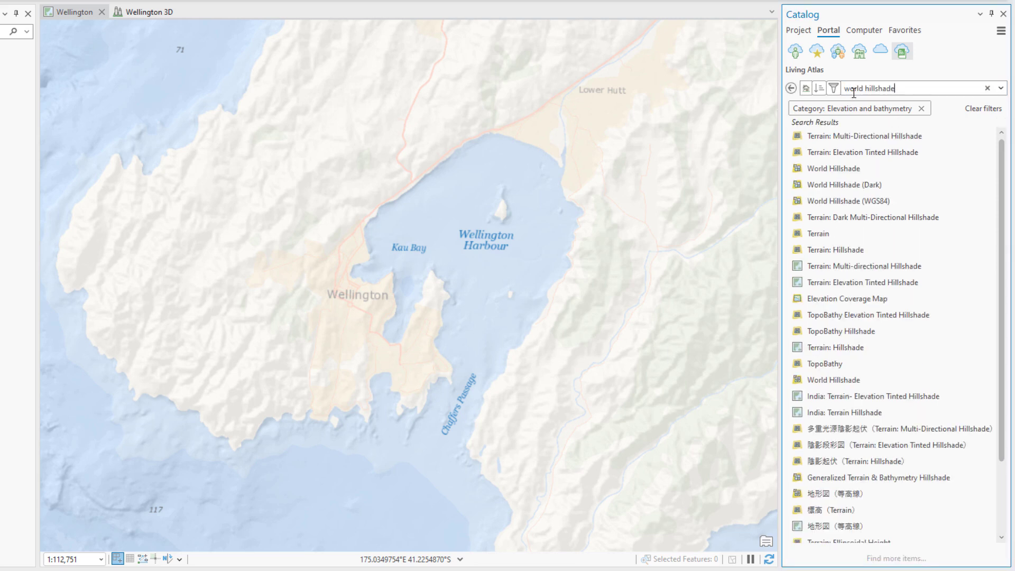
{"action": "mouse_move", "coordinate": [840, 169]}
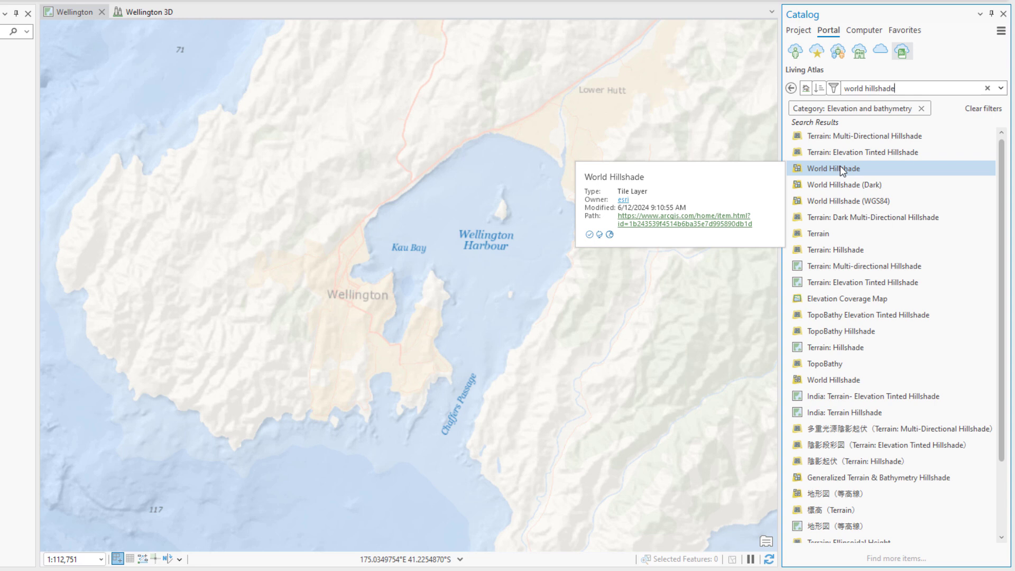
{"action": "right_click", "coordinate": [839, 166]}
{"action": "left_click", "coordinate": [860, 175]}
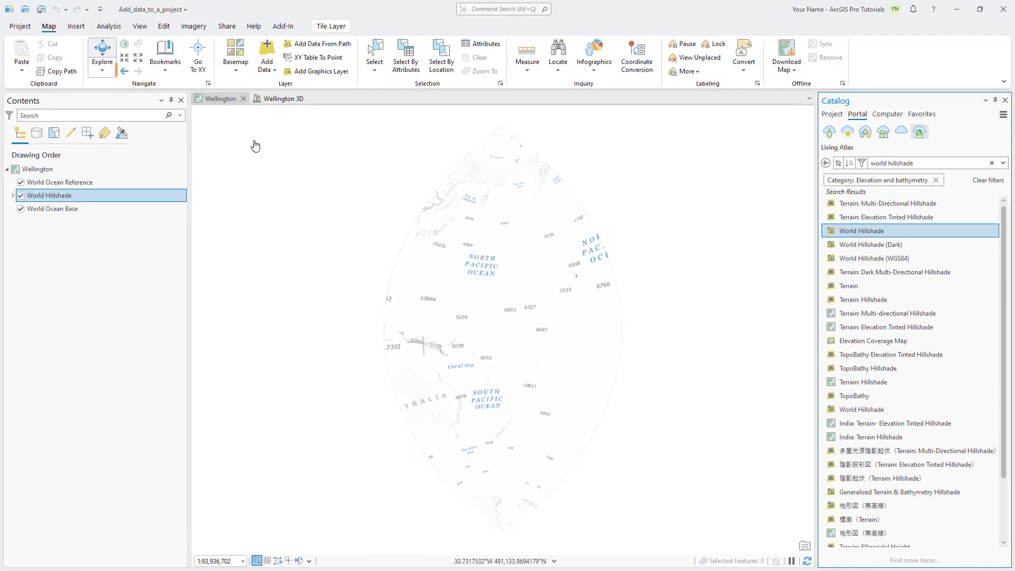
Return to the previous Wellington extent and place World Hillshade beneath World Ocean Base.
{"action": "left_click", "coordinate": [125, 71]}
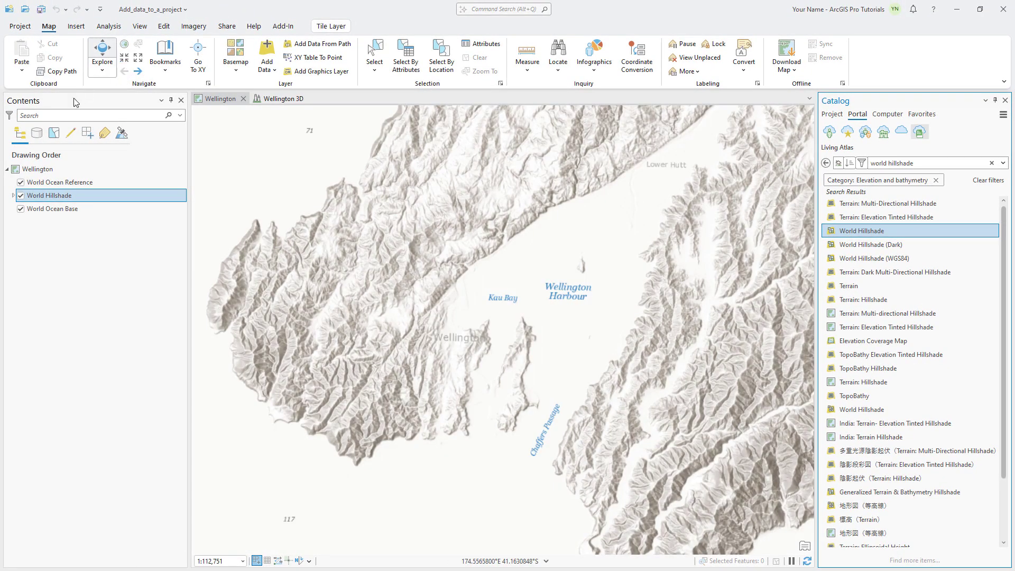
{"action": "left_click_drag", "start_coordinate": [47, 200], "coordinate": [47, 220]}
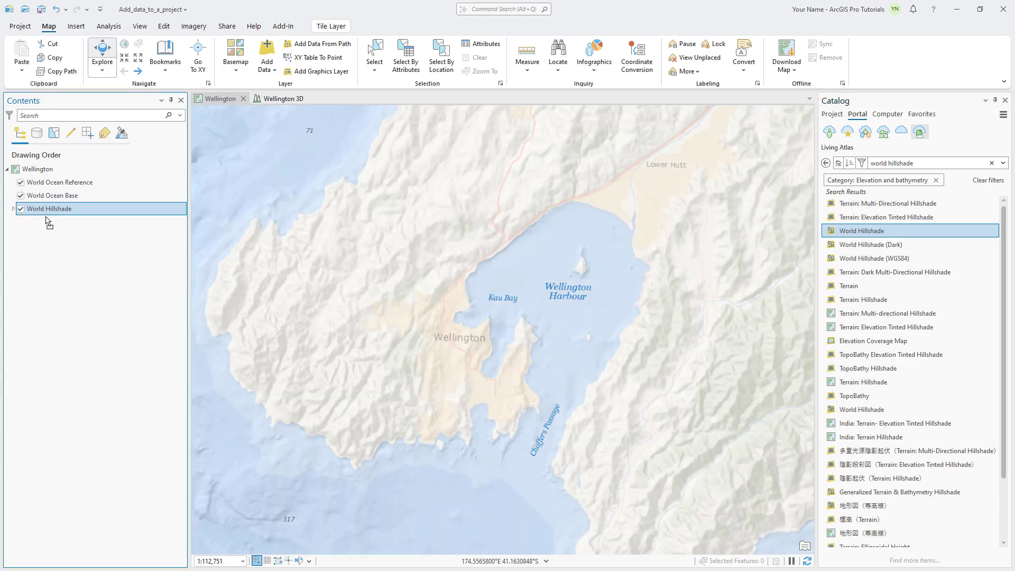
{"action": "left_click", "coordinate": [22, 208]}
{"action": "left_click", "coordinate": [22, 210]}
Search Living Atlas for 'light gray canvas reference' and add the Local Language layer to the map.
{"action": "left_click", "coordinate": [992, 163]}
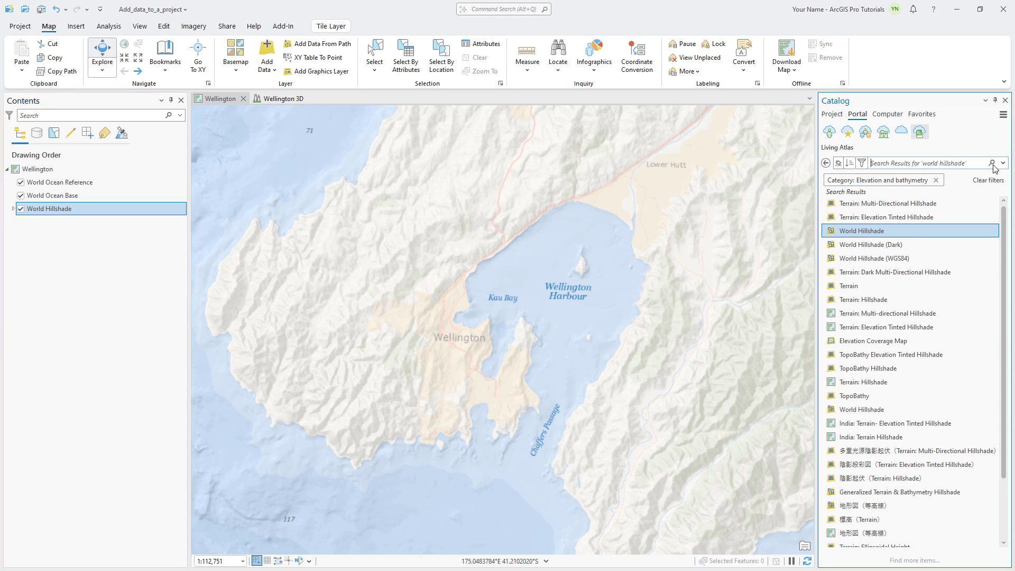
{"action": "left_click", "coordinate": [935, 181]}
{"action": "type", "text": "ligh"}
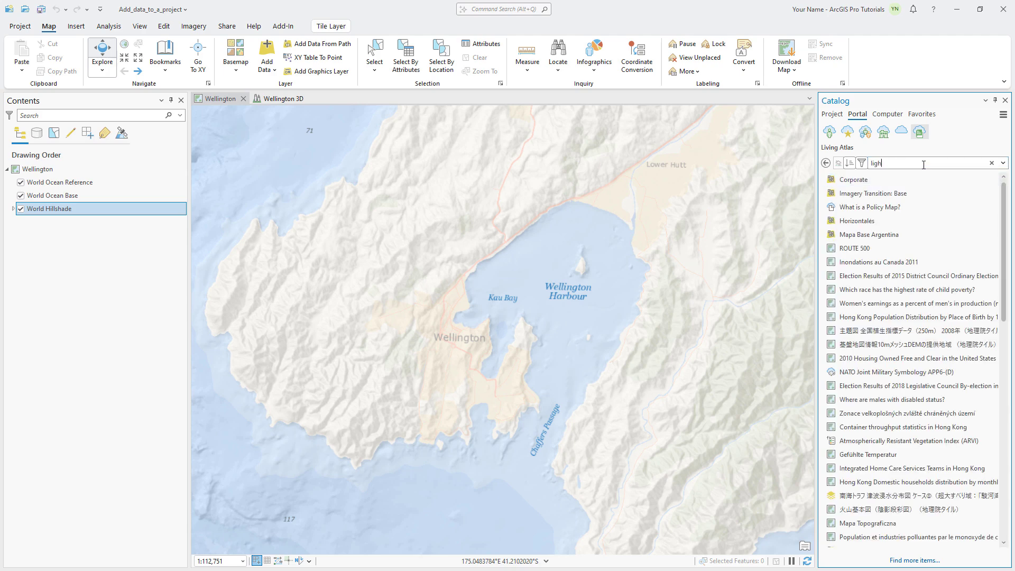
{"action": "type", "text": "t gray canvas reference"}
{"action": "key", "text": "Return"}
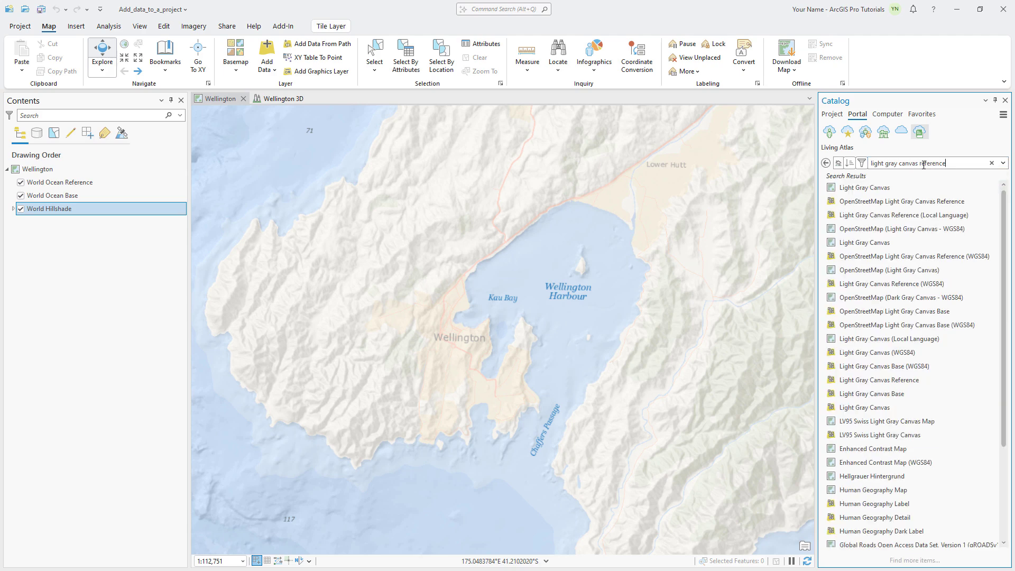
{"action": "left_click", "coordinate": [955, 161]}
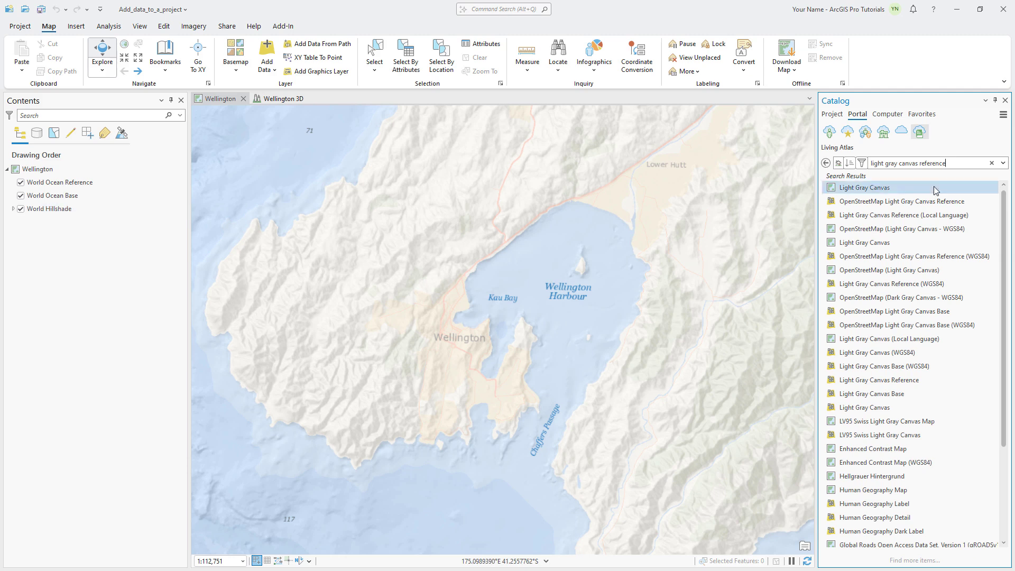
{"action": "right_click", "coordinate": [867, 215]}
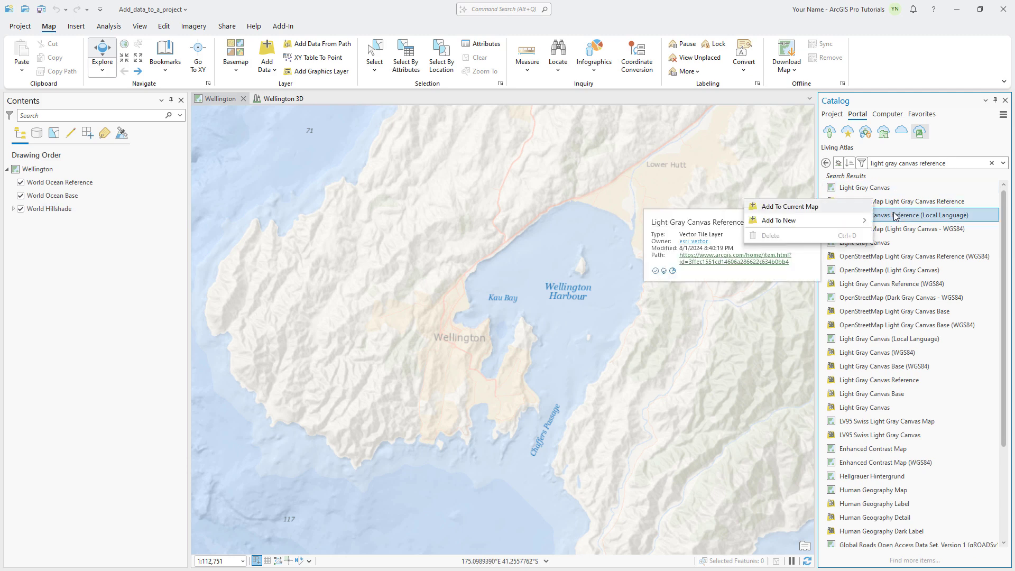
{"action": "left_click", "coordinate": [814, 206]}
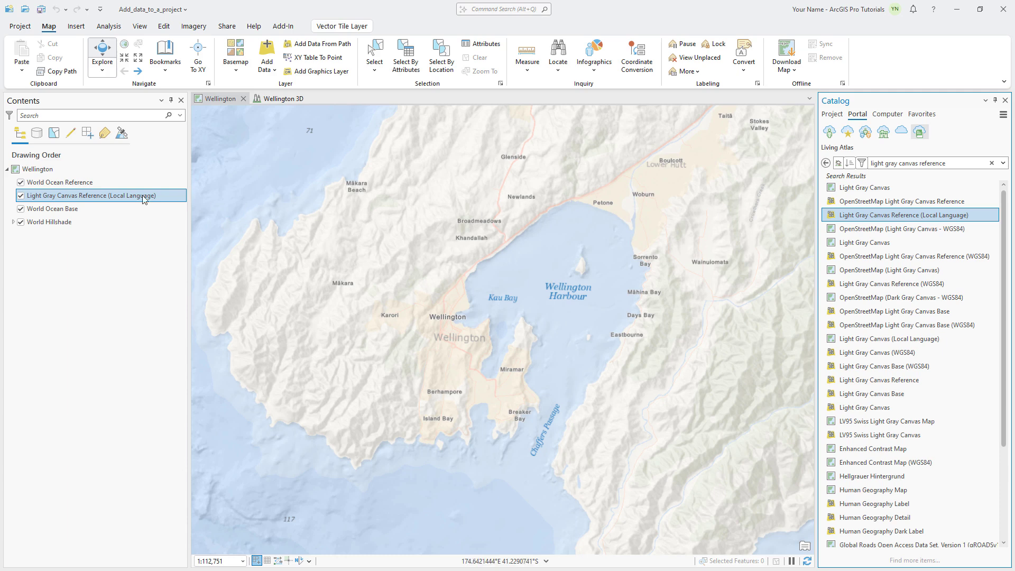
Remove World Ocean Reference from the map and select the new reference layer.
{"action": "right_click", "coordinate": [81, 182]}
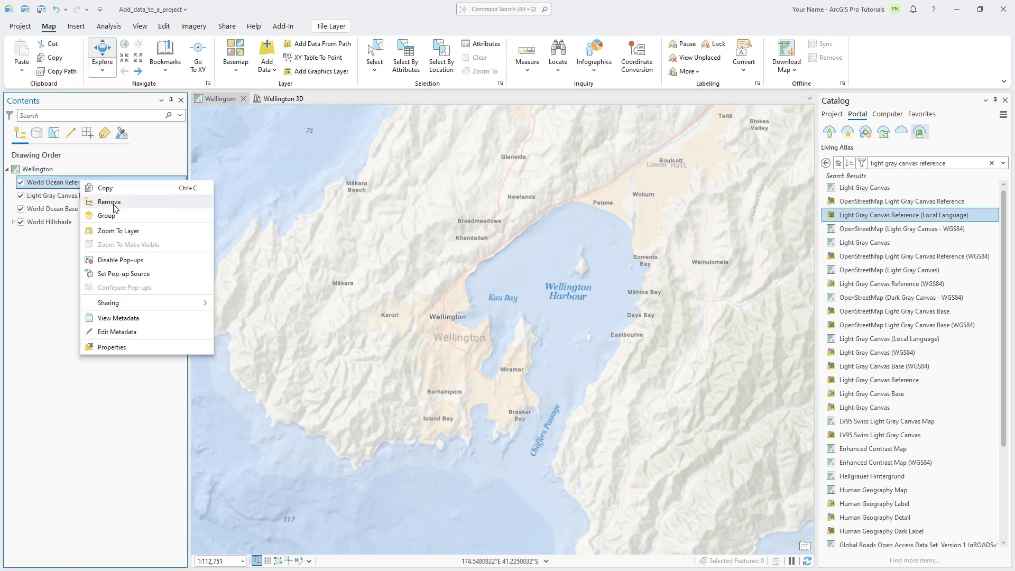
{"action": "left_click", "coordinate": [113, 203]}
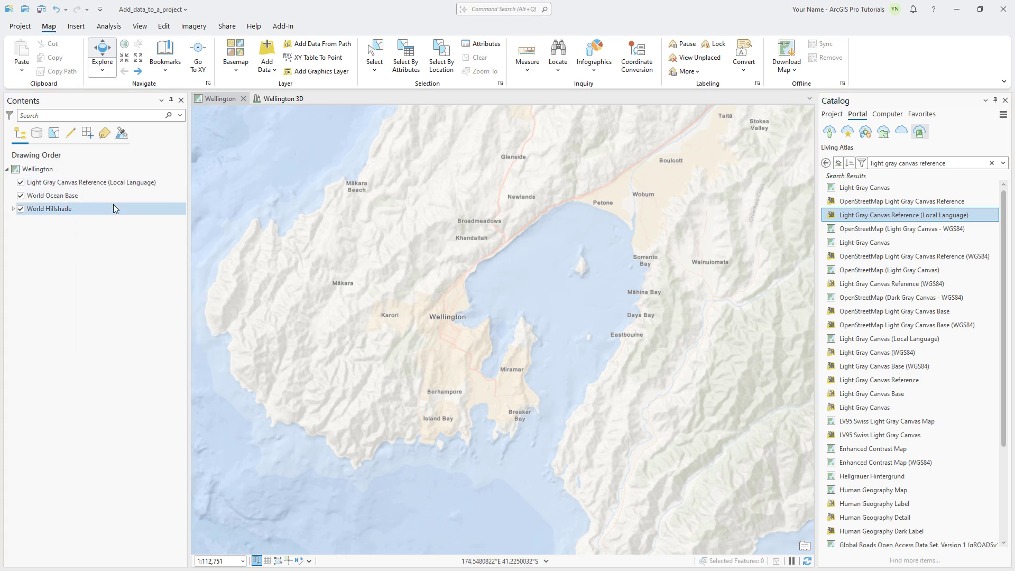
{"action": "left_click", "coordinate": [114, 181]}
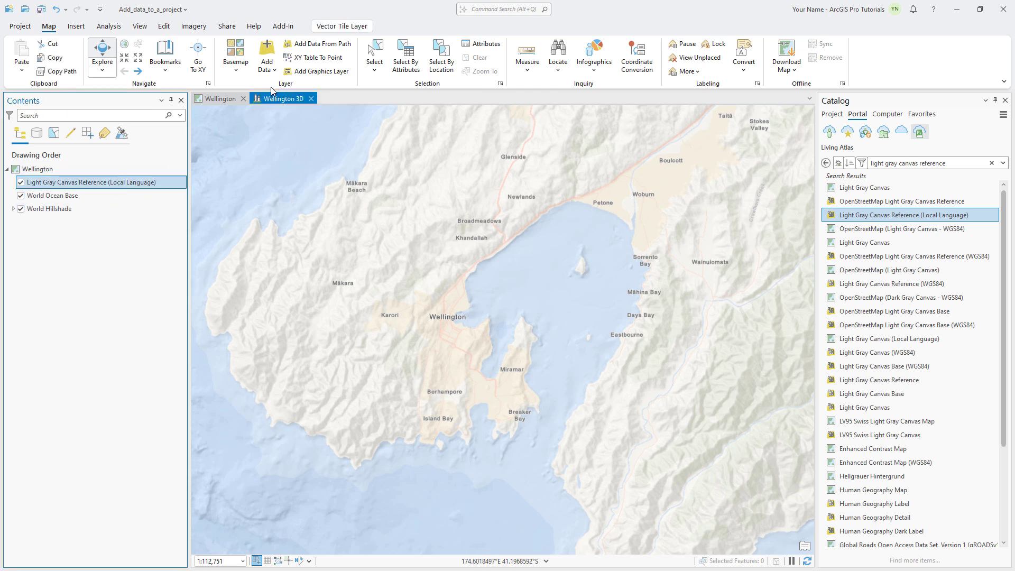
On the Vector Tile Layer tab, set transparency to 25 and maximum scale to 1:24,000.
{"action": "left_click", "coordinate": [330, 32]}
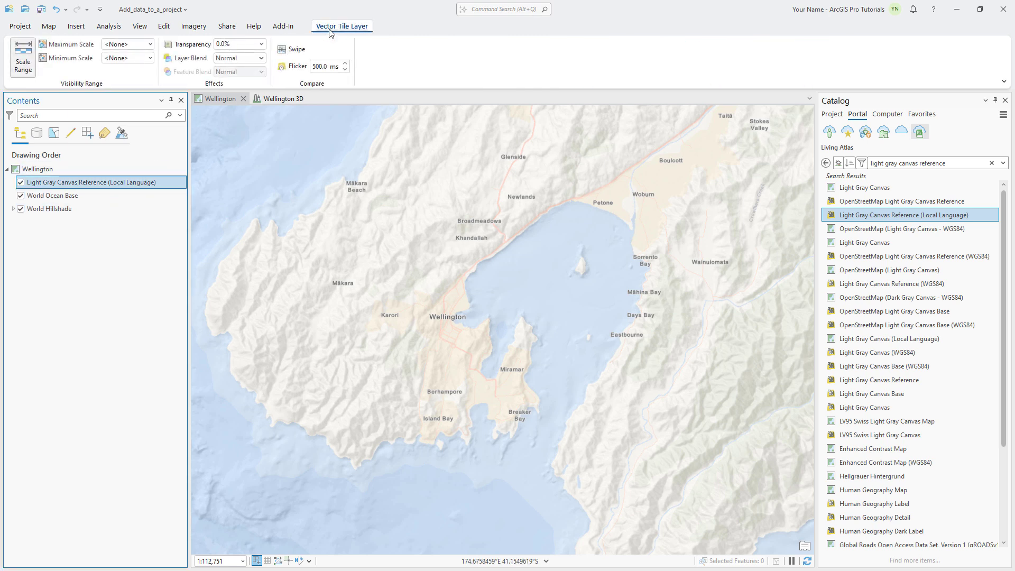
{"action": "left_click", "coordinate": [203, 48]}
{"action": "type", "text": "25"}
{"action": "key", "text": "Return"}
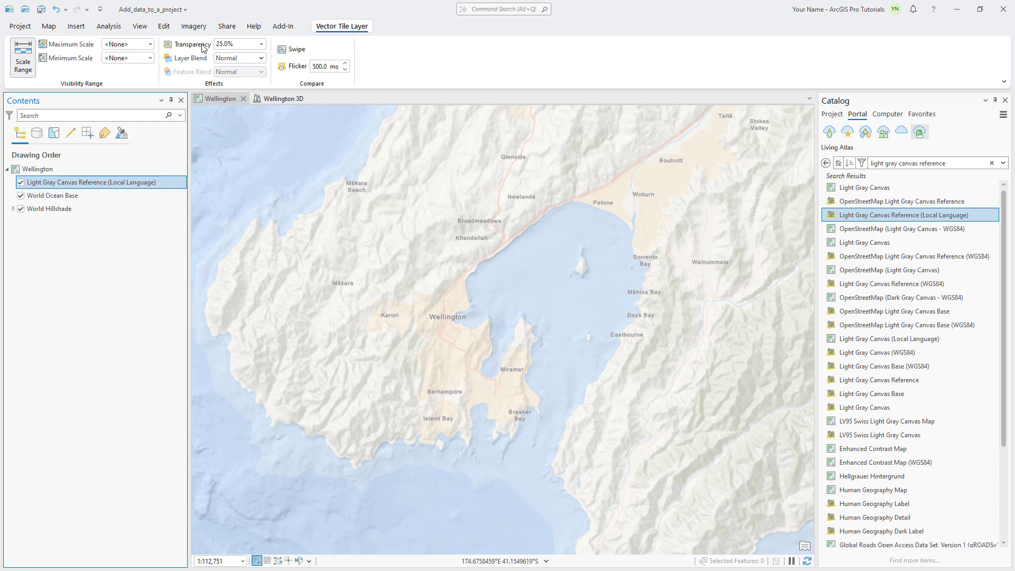
{"action": "left_click", "coordinate": [151, 46]}
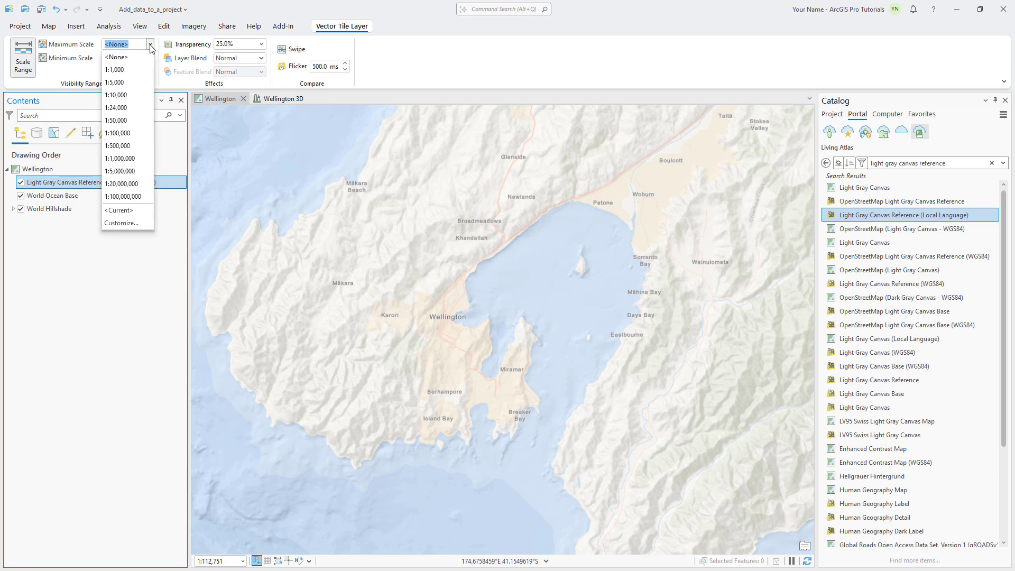
{"action": "left_click", "coordinate": [133, 108]}
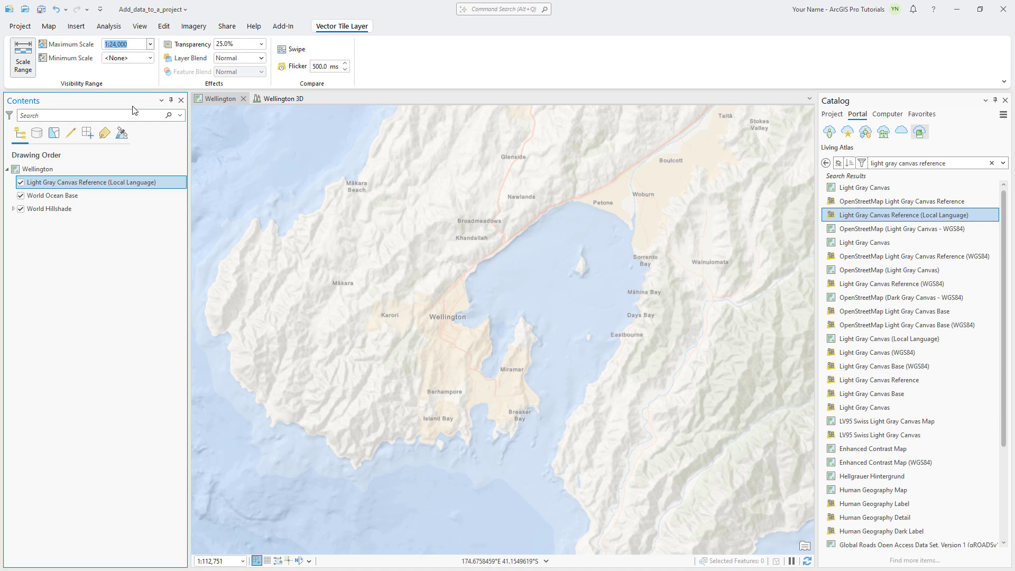
Rename Light Gray Canvas Reference (Local Language) to 'Reference' in its layer Properties.
{"action": "right_click", "coordinate": [128, 182]}
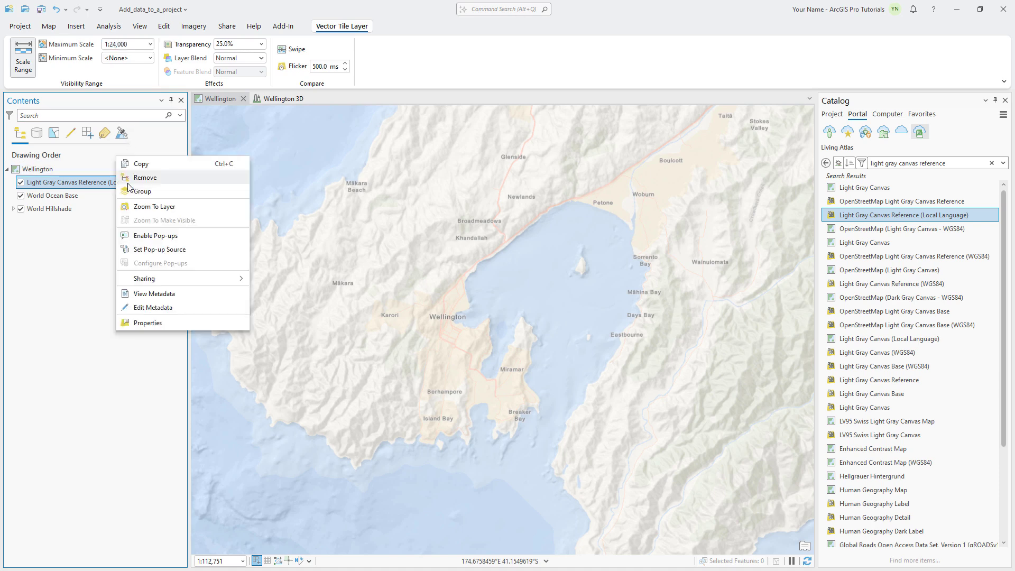
{"action": "left_click", "coordinate": [152, 323]}
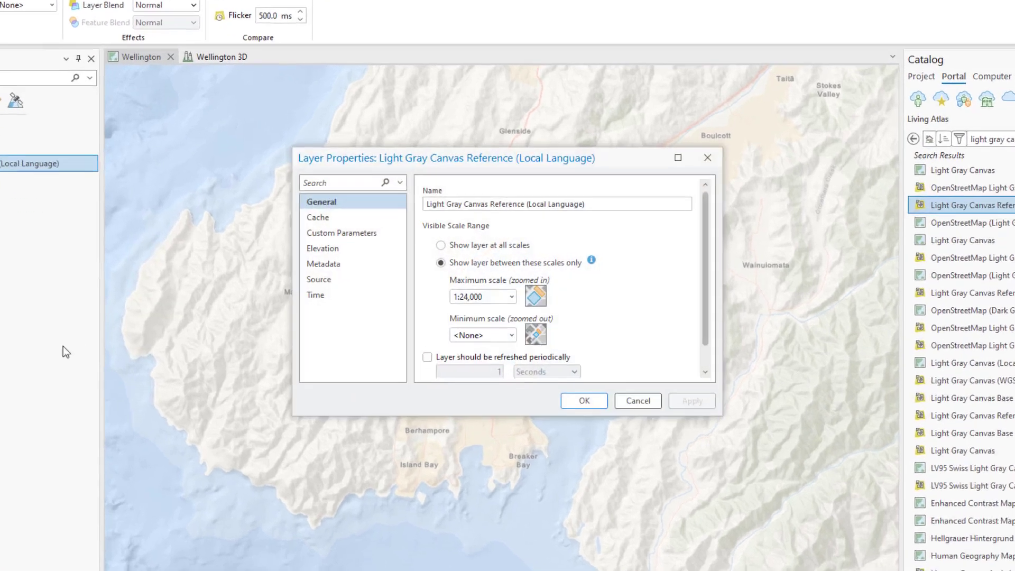
{"action": "left_click_drag", "start_coordinate": [581, 204], "coordinate": [410, 206]}
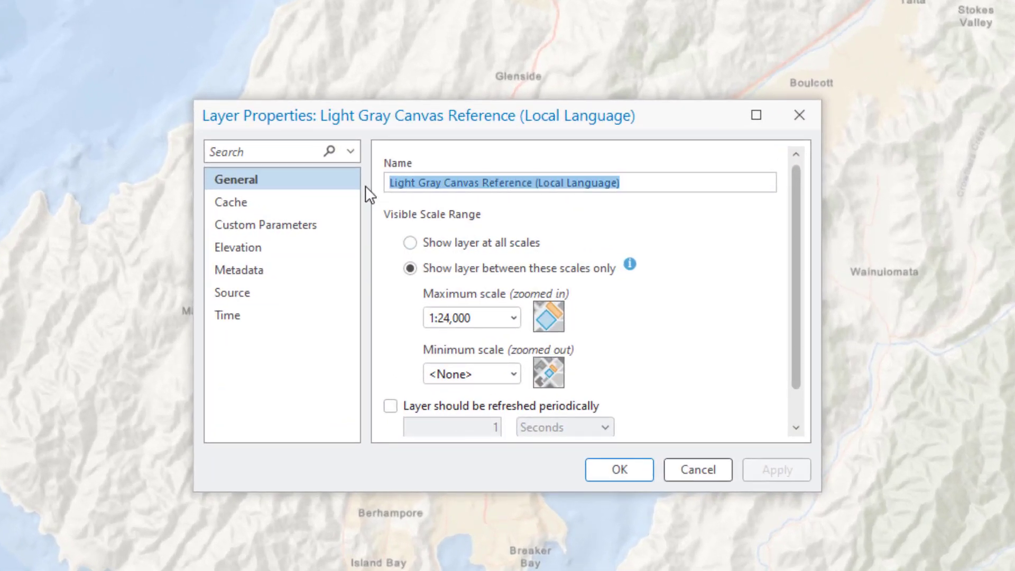
{"action": "type", "text": "Reference"}
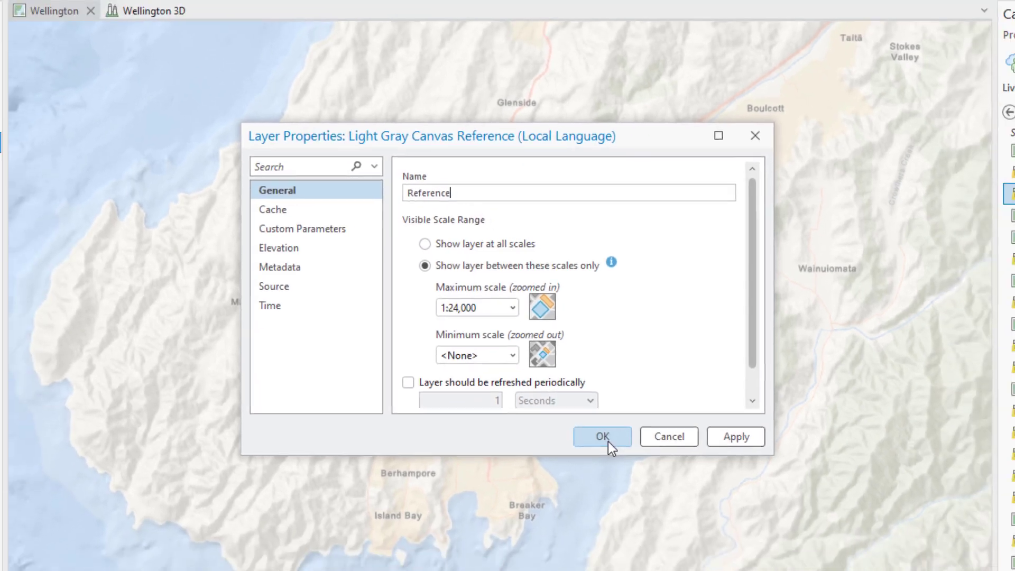
{"action": "left_click", "coordinate": [614, 468]}
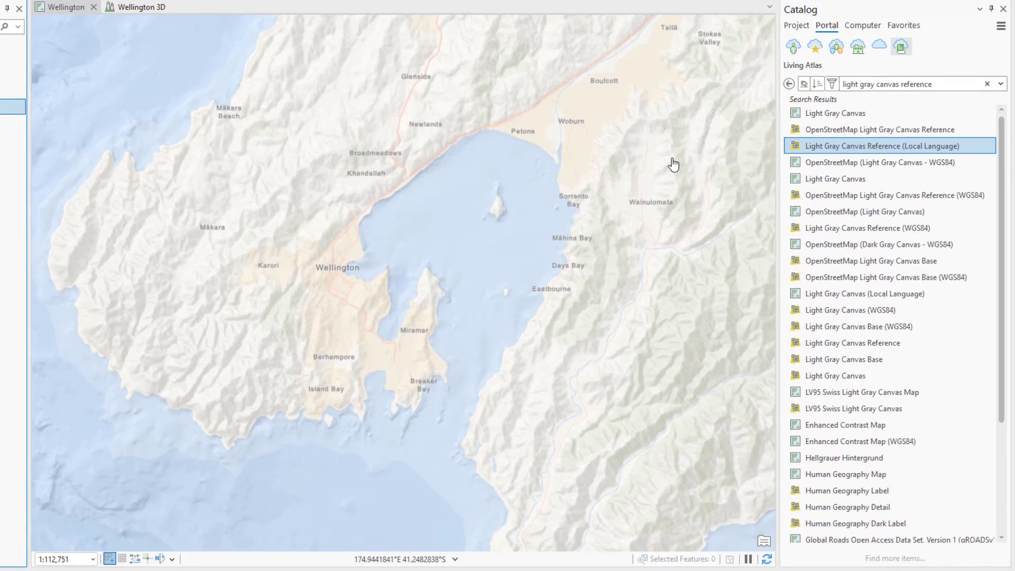
Drag Suburbs from add_data_to_a_project.gdb onto the map and zoom to its extent.
{"action": "left_click", "coordinate": [789, 25]}
{"action": "left_click", "coordinate": [789, 95]}
{"action": "left_click", "coordinate": [800, 110]}
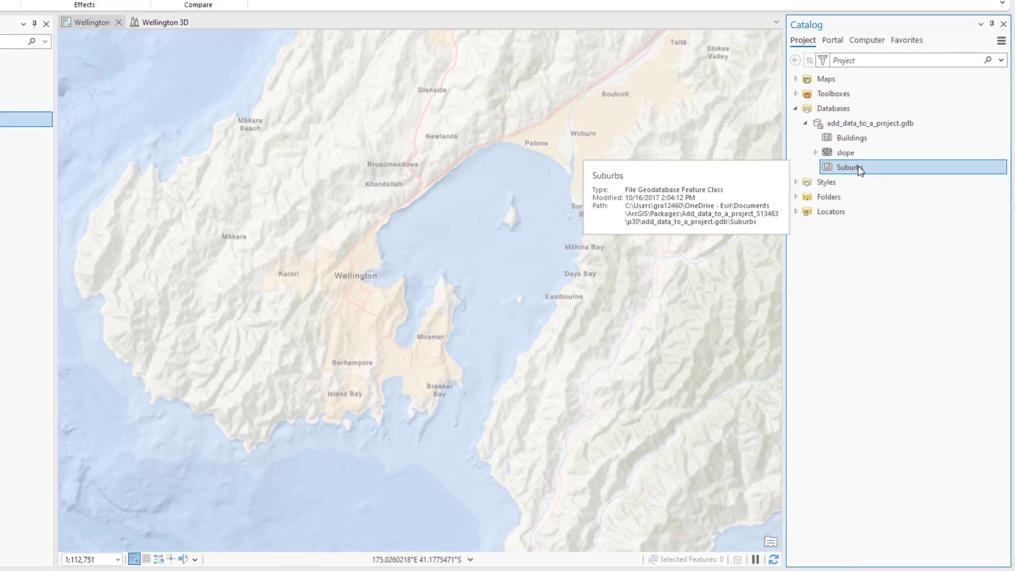
{"action": "left_click_drag", "start_coordinate": [845, 155], "coordinate": [739, 161]}
{"action": "mouse_move", "coordinate": [771, 211]}
{"action": "left_mouse_down"}
{"action": "mouse_move", "coordinate": [132, 189]}
{"action": "mouse_move", "coordinate": [4, 174]}
{"action": "left_mouse_up"}
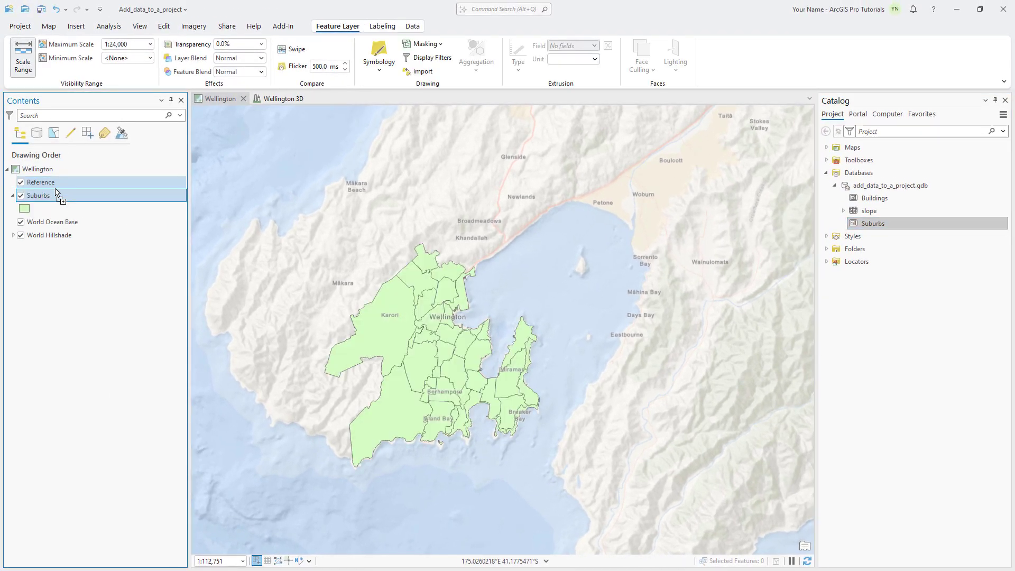
{"action": "right_click", "coordinate": [53, 196]}
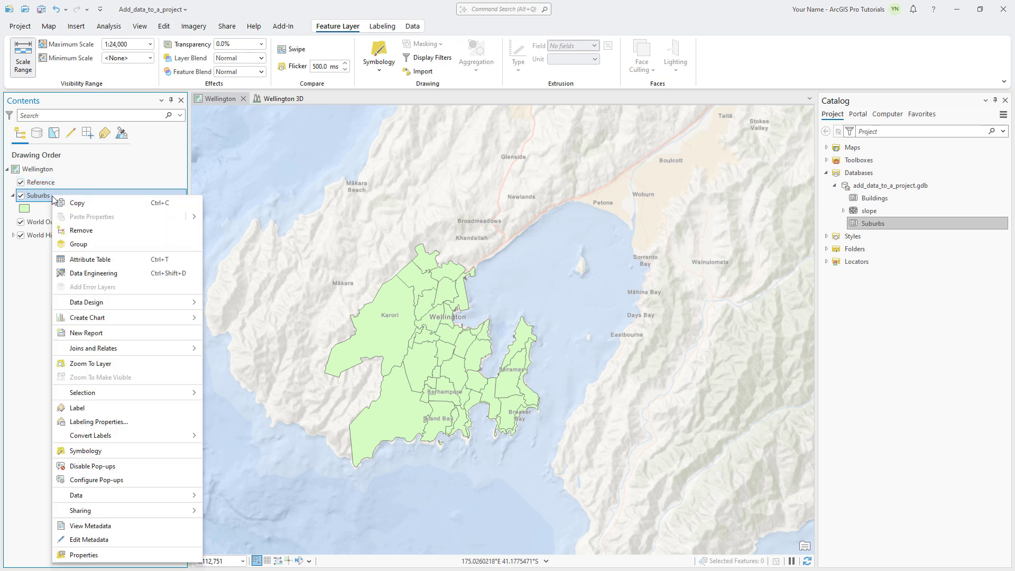
{"action": "left_click", "coordinate": [87, 364]}
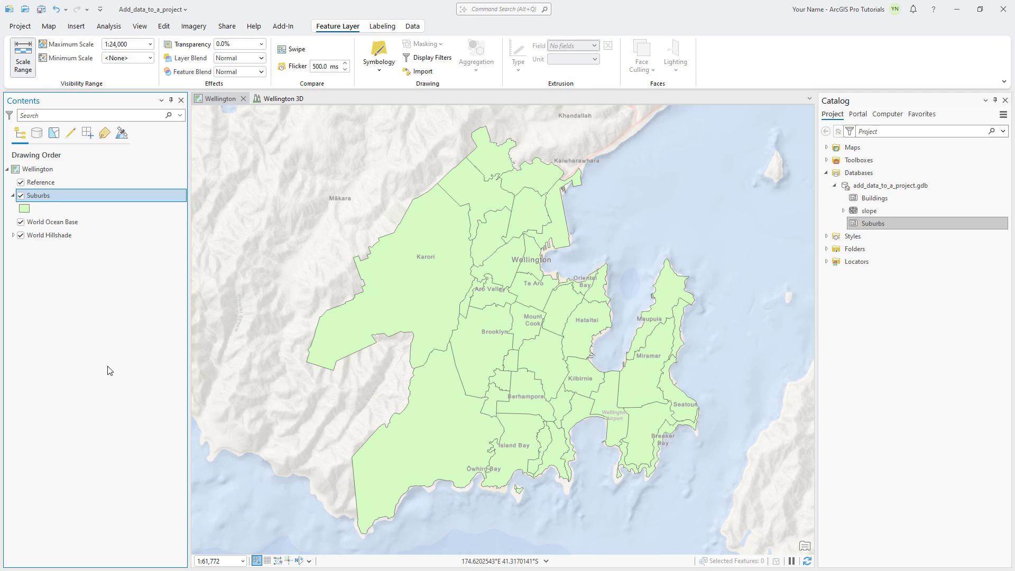
Give the Suburbs symbol No color fill and a black outline, apply it, and return to the Catalog.
{"action": "right_click", "coordinate": [52, 195]}
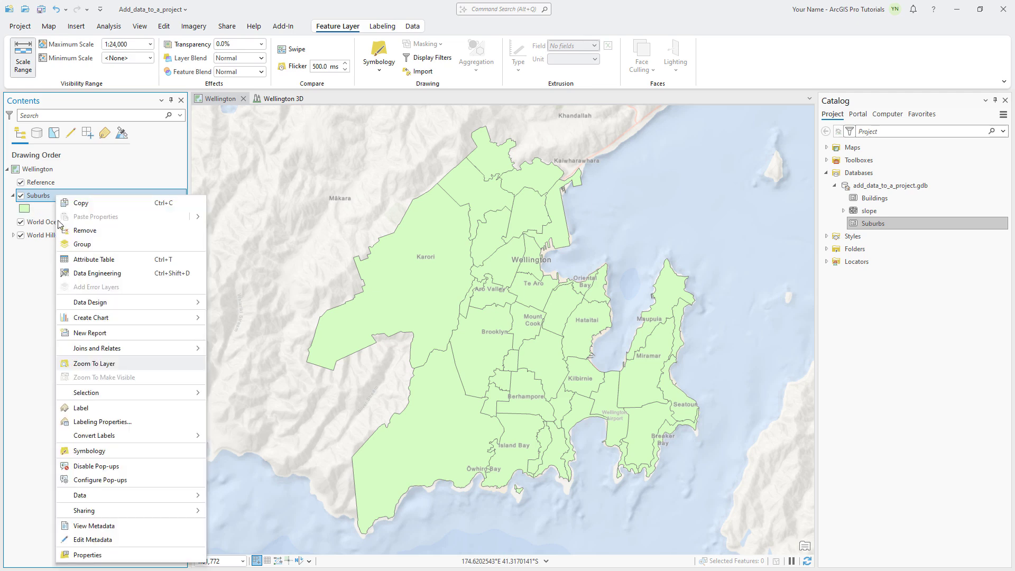
{"action": "left_click", "coordinate": [95, 450]}
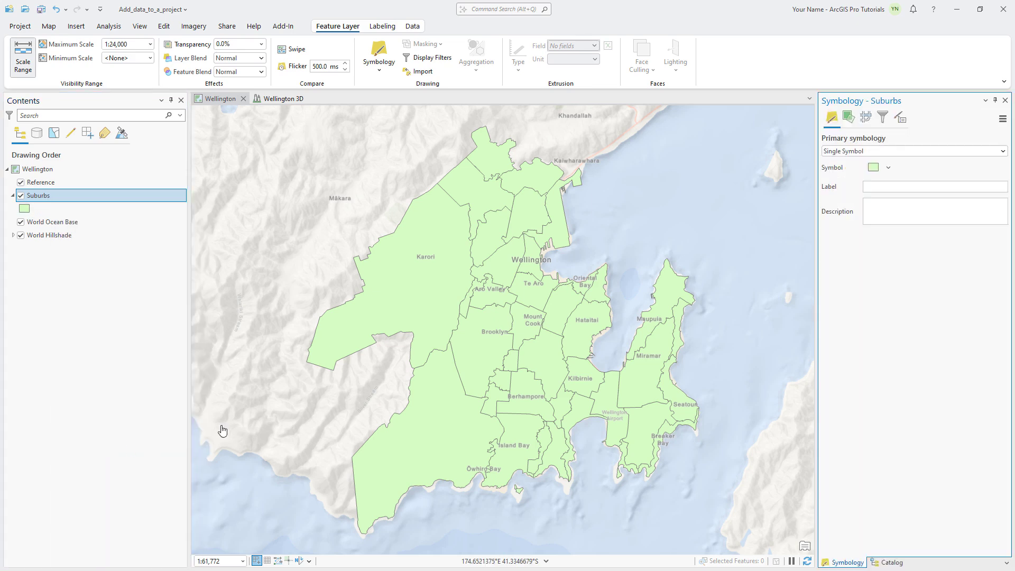
{"action": "left_click", "coordinate": [873, 167]}
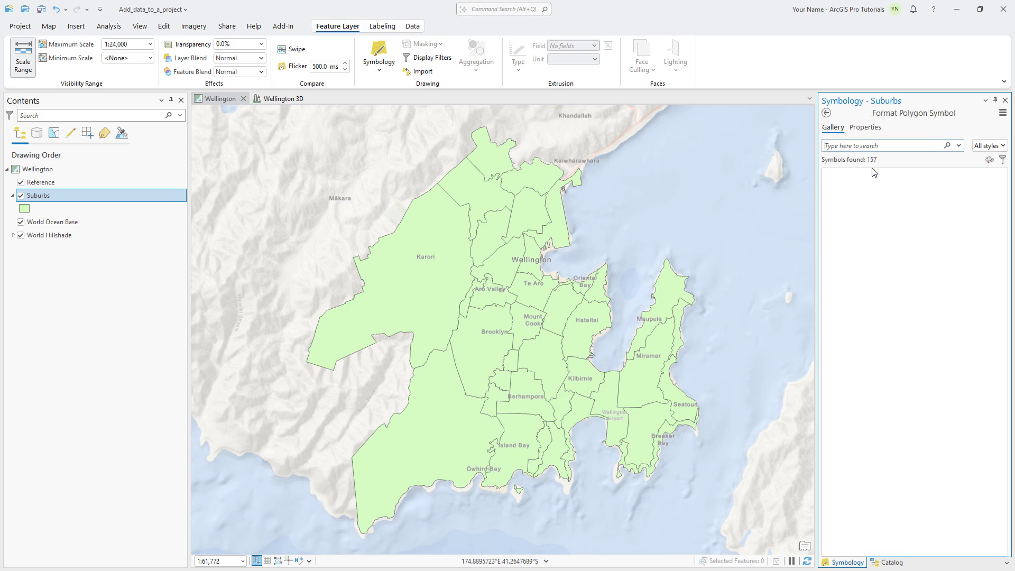
{"action": "left_click", "coordinate": [866, 131]}
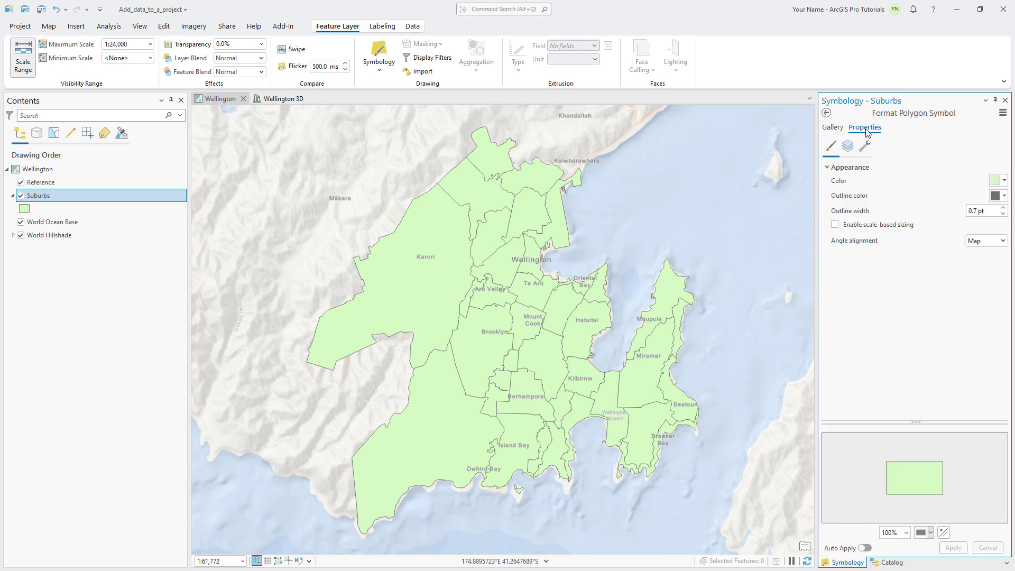
{"action": "left_click", "coordinate": [999, 180]}
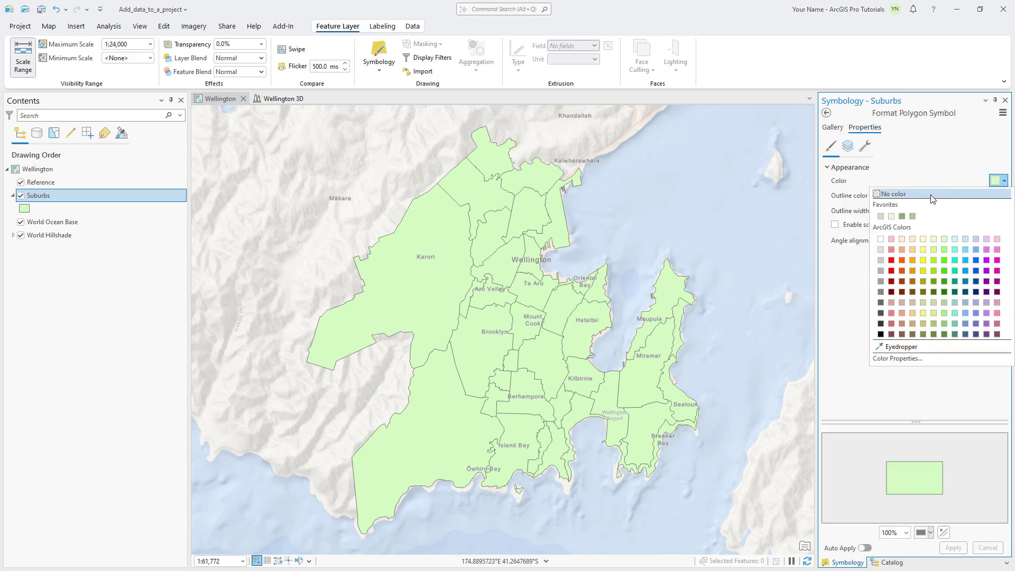
{"action": "left_click", "coordinate": [932, 198]}
{"action": "left_click", "coordinate": [986, 199]}
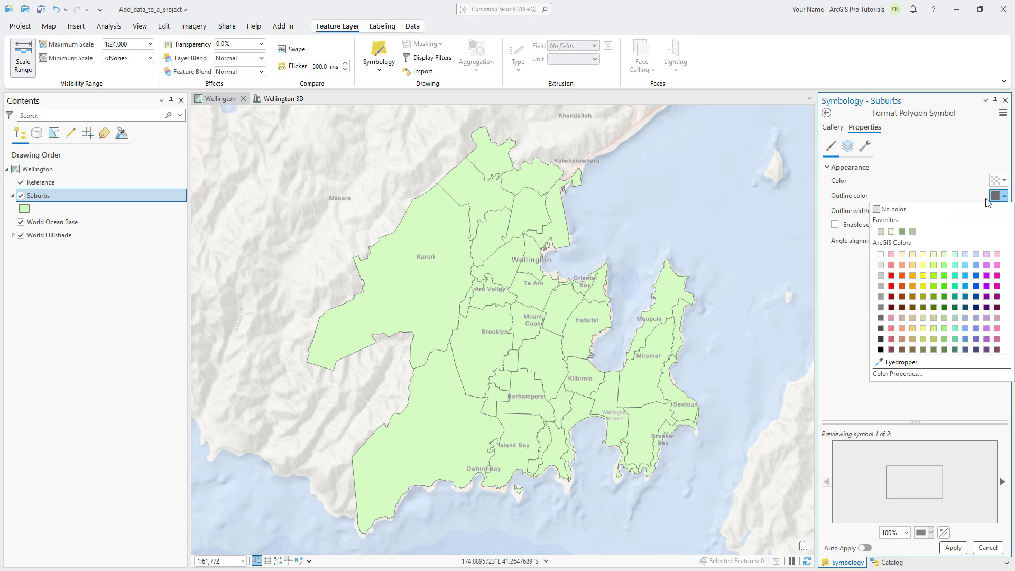
{"action": "left_click", "coordinate": [880, 350]}
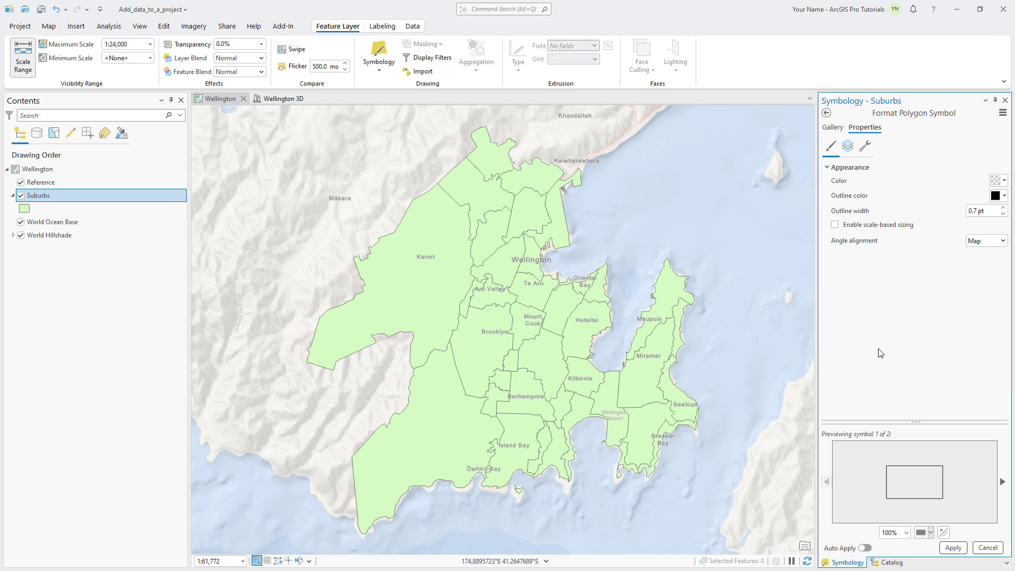
{"action": "left_click", "coordinate": [954, 547]}
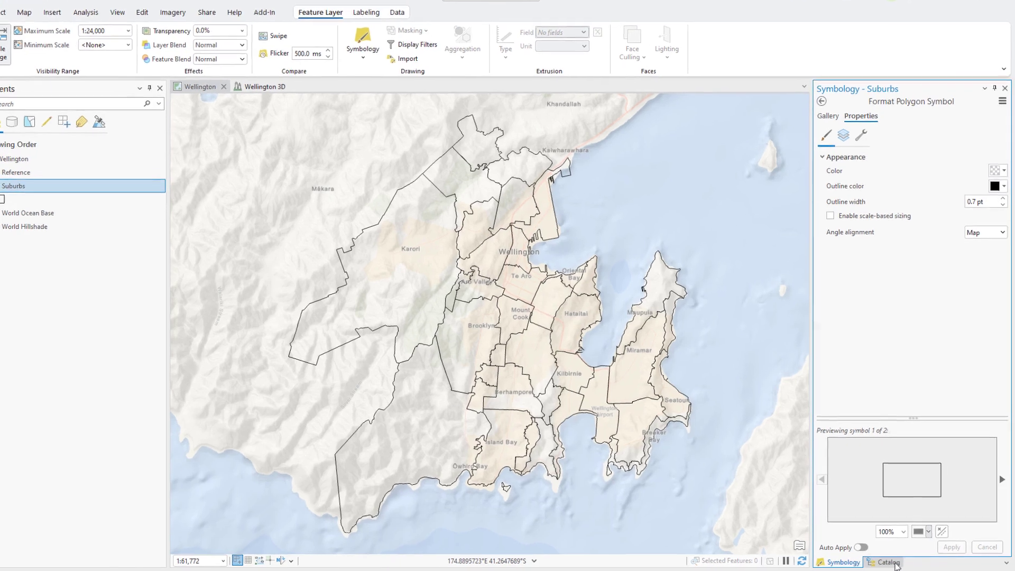
{"action": "left_click", "coordinate": [893, 562]}
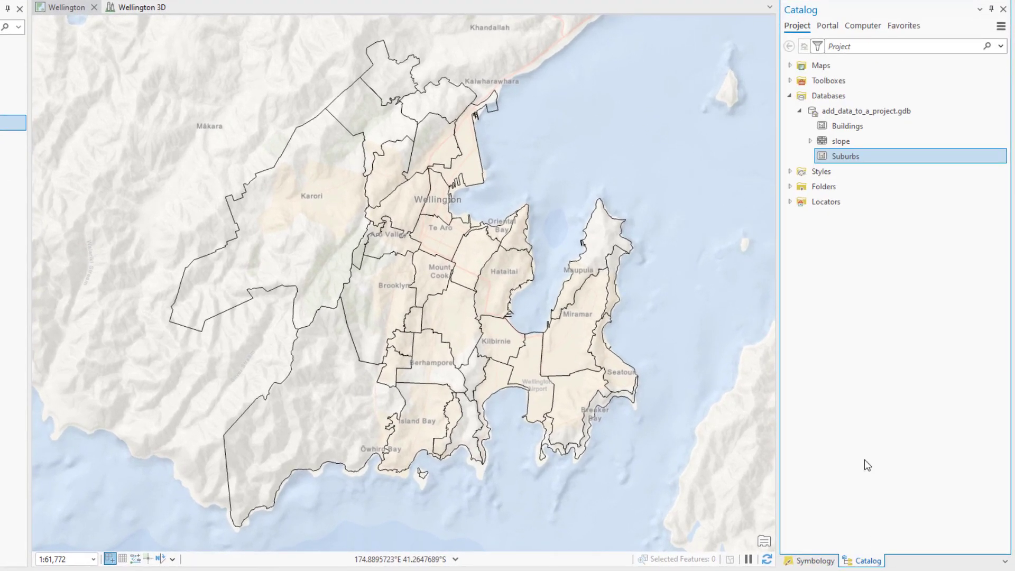
Expand Folders > Add_data_to_a_project > commondata > userdata to reveal Flood_Zone_Wellington.shp.
{"action": "left_click", "coordinate": [789, 187]}
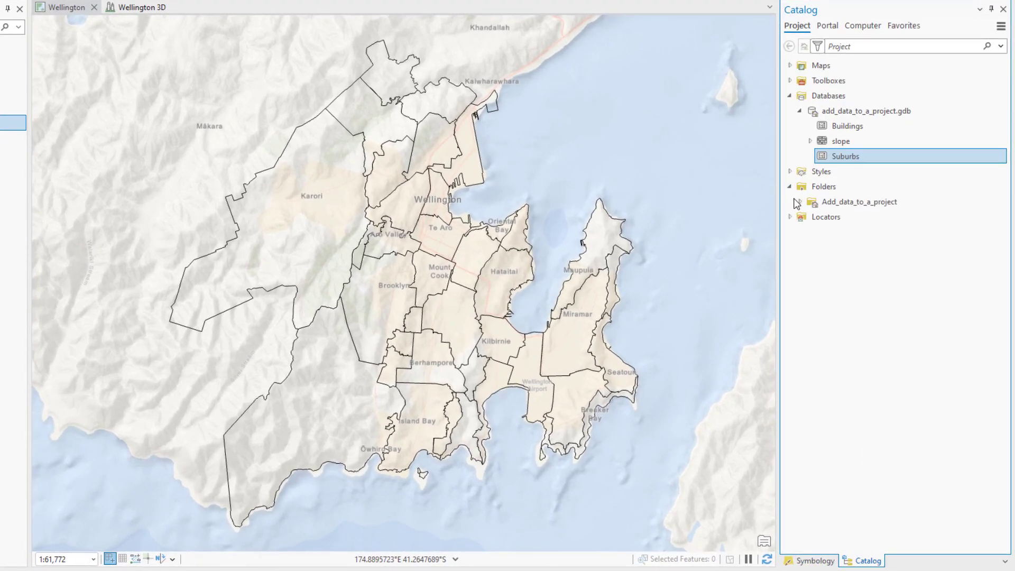
{"action": "left_click", "coordinate": [800, 201]}
{"action": "left_click", "coordinate": [810, 217]}
{"action": "left_click", "coordinate": [820, 232]}
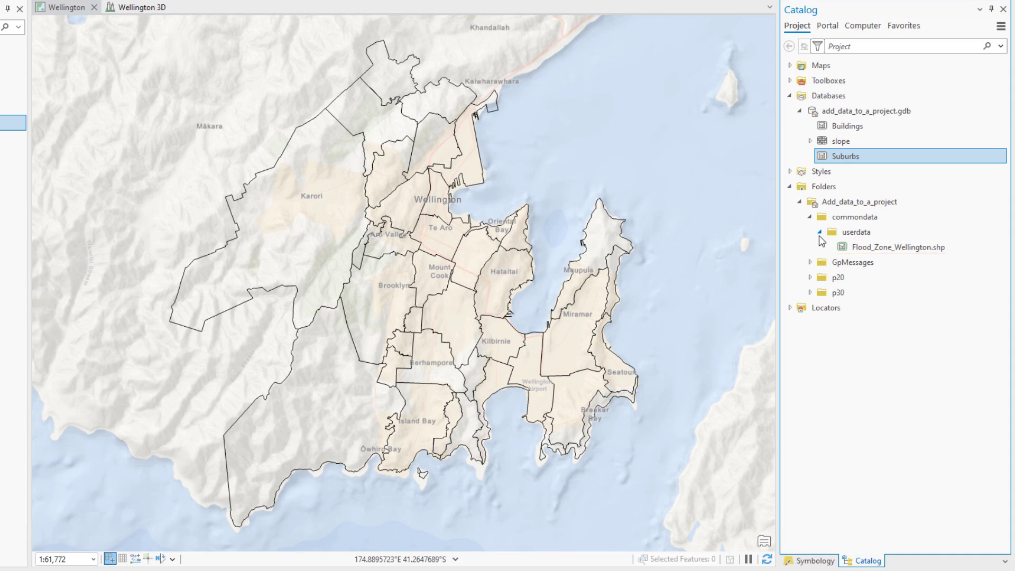
Add Flood_Zone_Wellington to the current map and move it below Suburbs.
{"action": "right_click", "coordinate": [858, 245]}
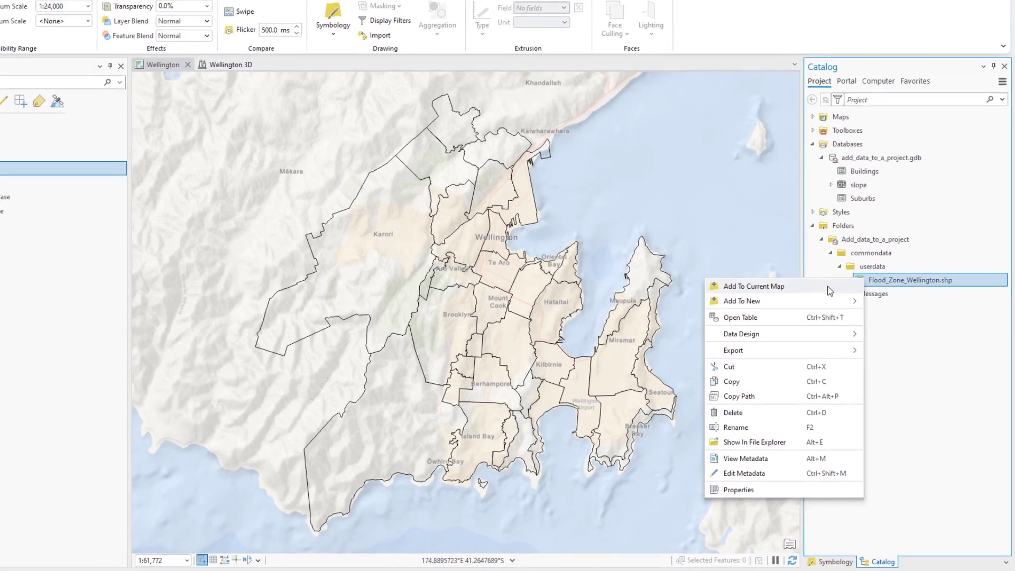
{"action": "left_click", "coordinate": [728, 259]}
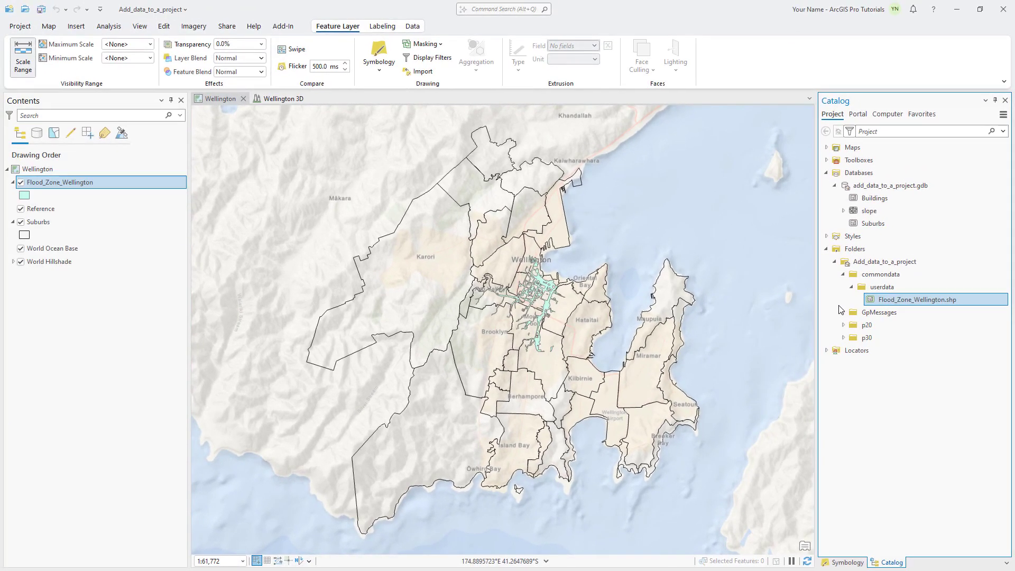
{"action": "left_click_drag", "start_coordinate": [78, 184], "coordinate": [72, 243]}
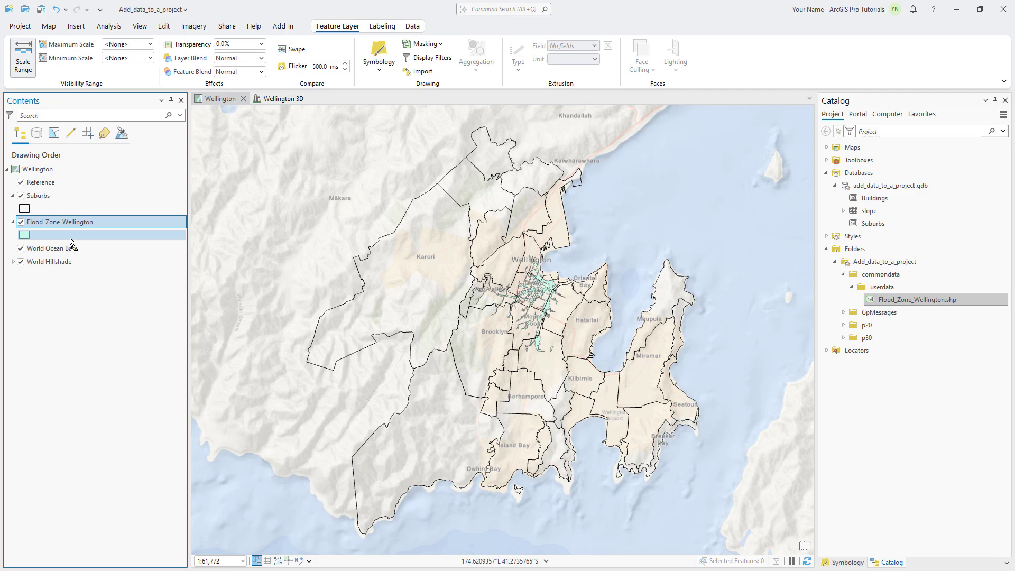
Symbolize the flood zones with a cyan fill and 0 pt outline width.
{"action": "left_click", "coordinate": [25, 235]}
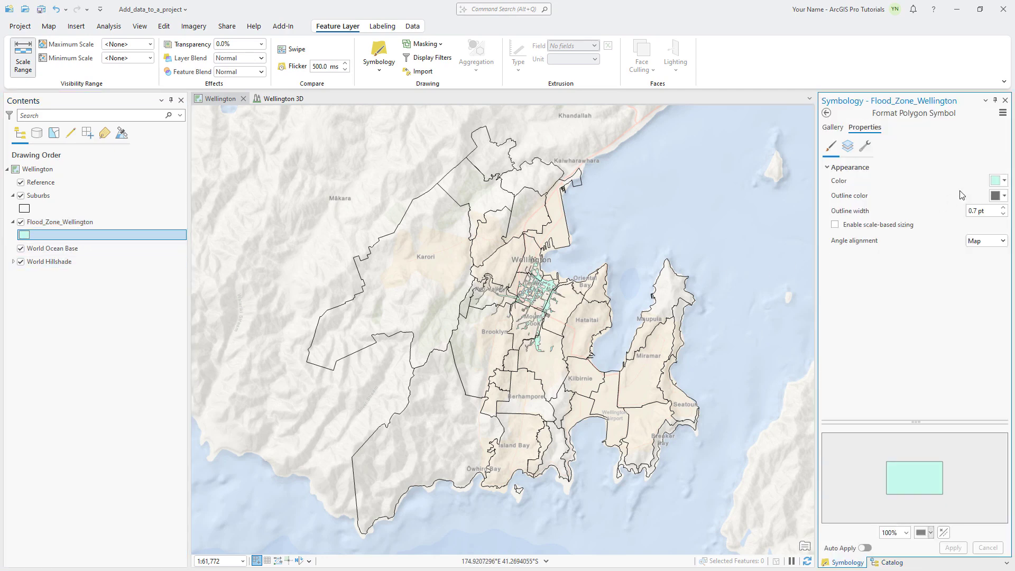
{"action": "left_click", "coordinate": [997, 183]}
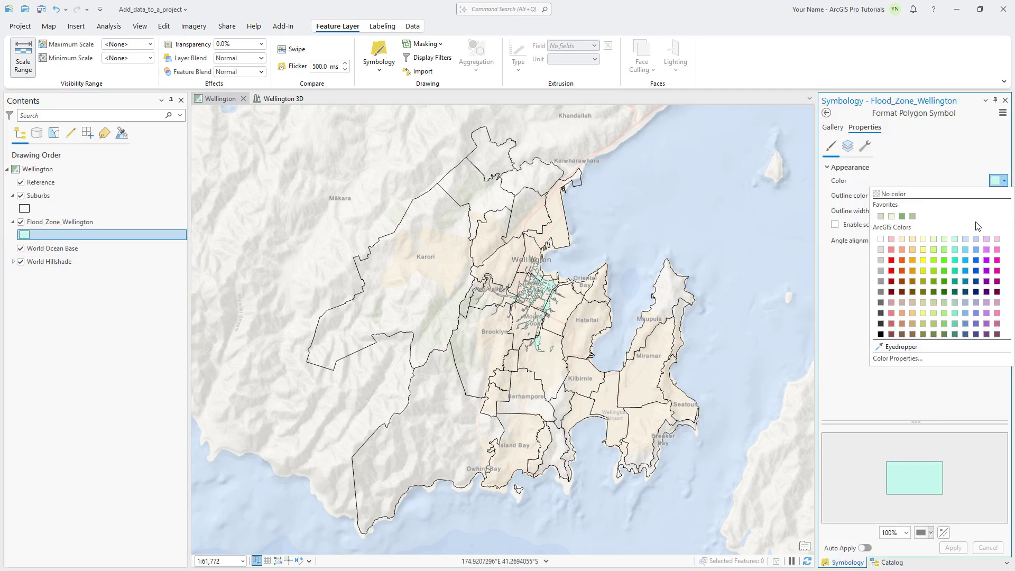
{"action": "left_click", "coordinate": [965, 261]}
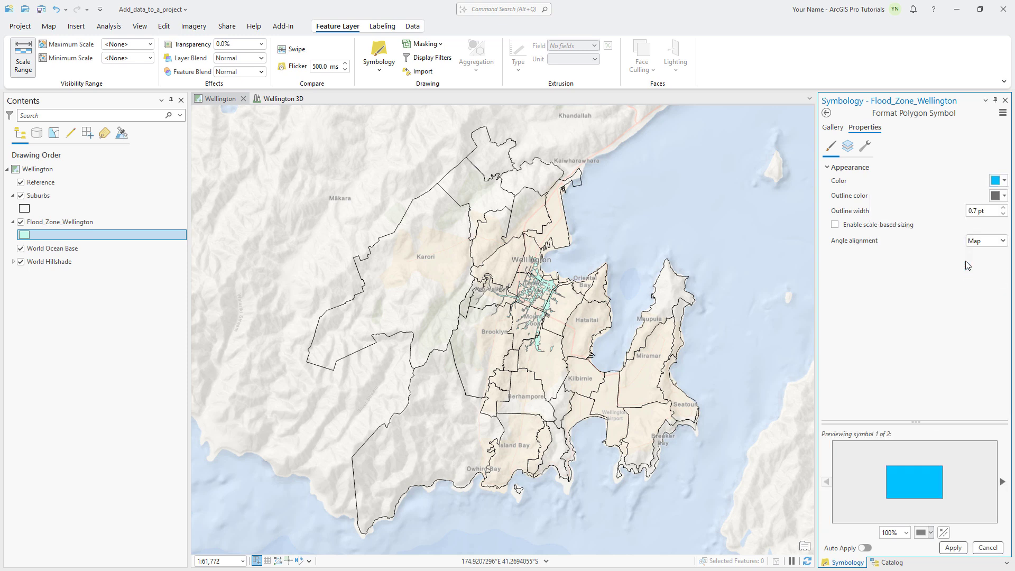
{"action": "left_click_drag", "start_coordinate": [984, 210], "coordinate": [969, 211]}
{"action": "type", "text": "0"}
{"action": "left_click", "coordinate": [957, 548]}
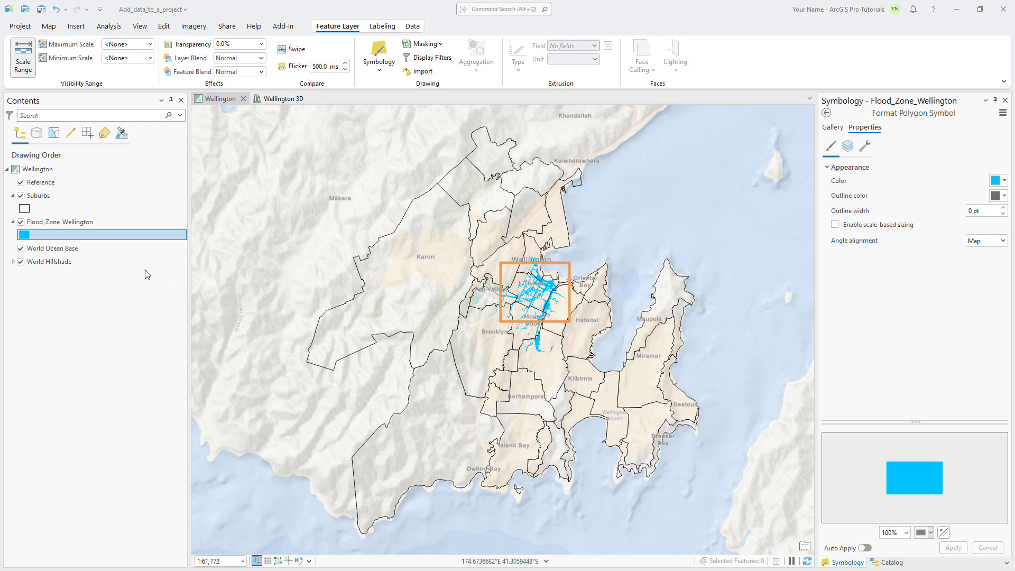
Zoom to the Flood_Zone_Wellington layer and inspect the Te Aro flood zone pop-up.
{"action": "right_click", "coordinate": [75, 227]}
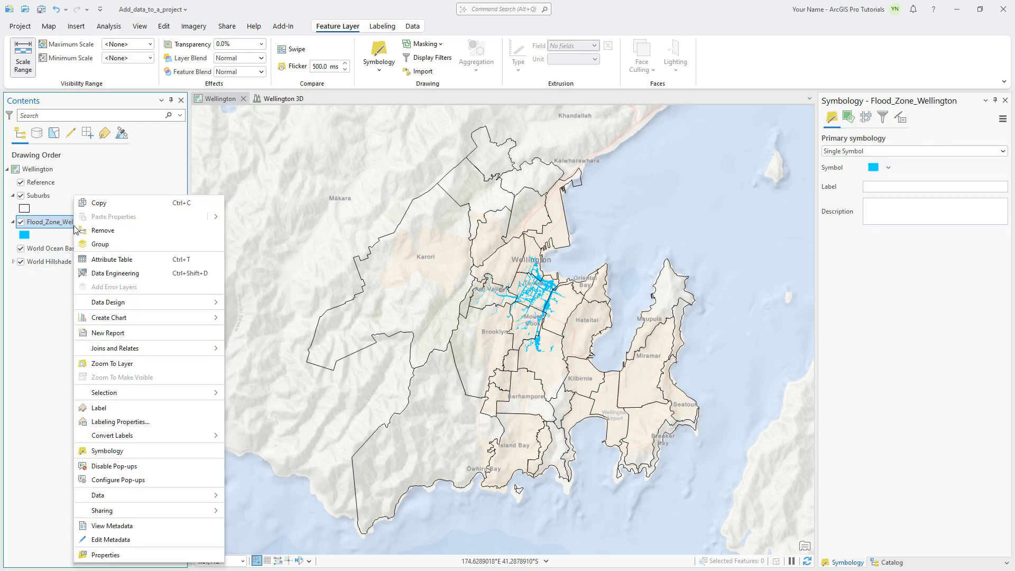
{"action": "left_click", "coordinate": [127, 364]}
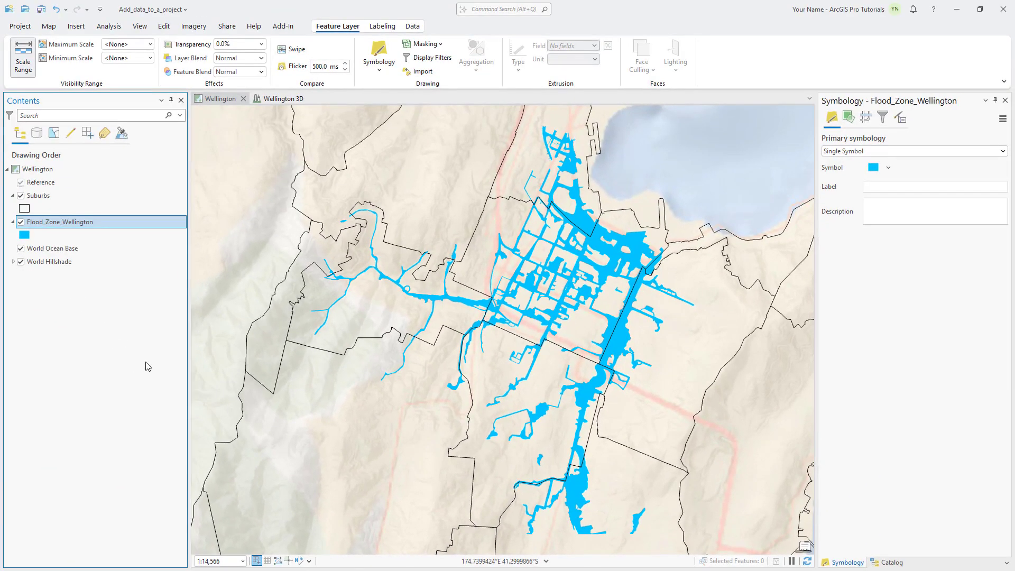
{"action": "left_click", "coordinate": [487, 259]}
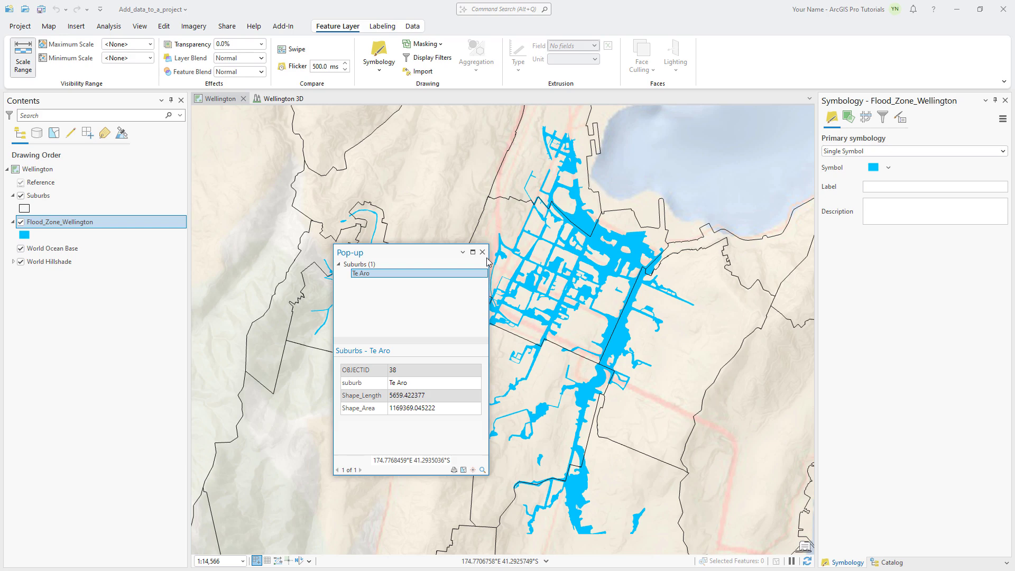
{"action": "left_click", "coordinate": [486, 257]}
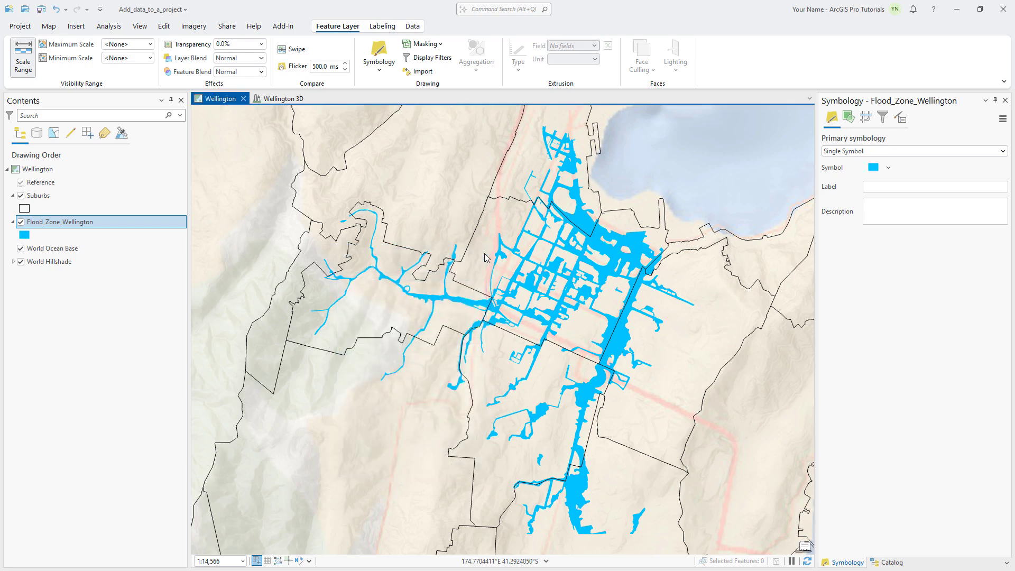
Copy the Flood_Zone_Wellington layer and switch to the Wellington 3D scene.
{"action": "right_click", "coordinate": [76, 226]}
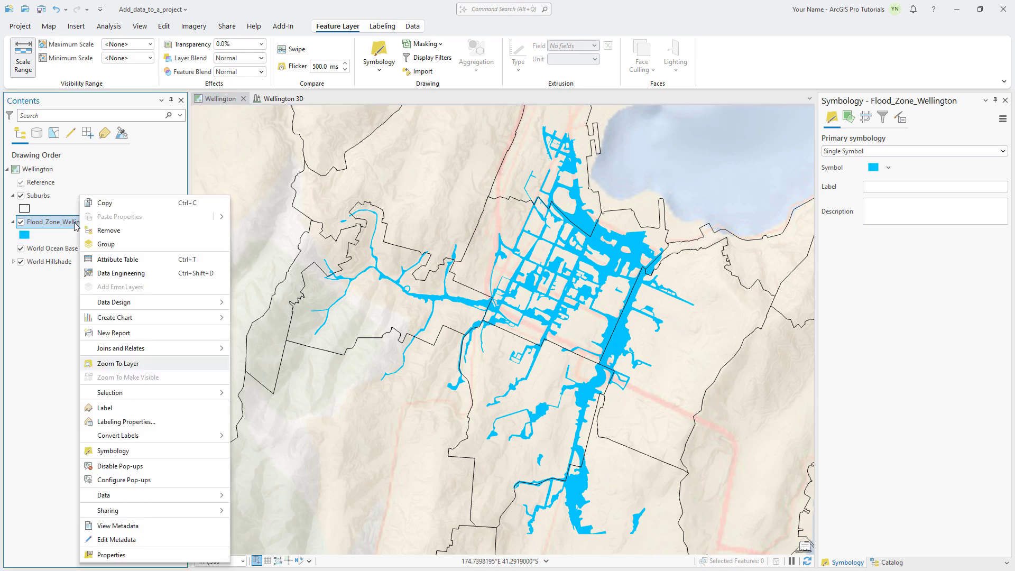
{"action": "left_click", "coordinate": [124, 209]}
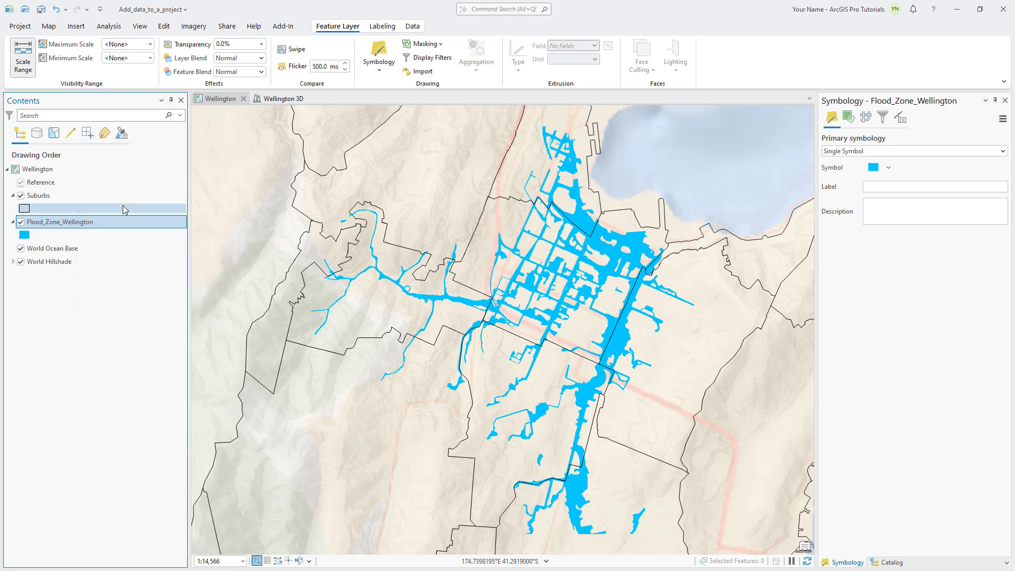
{"action": "left_click", "coordinate": [280, 98]}
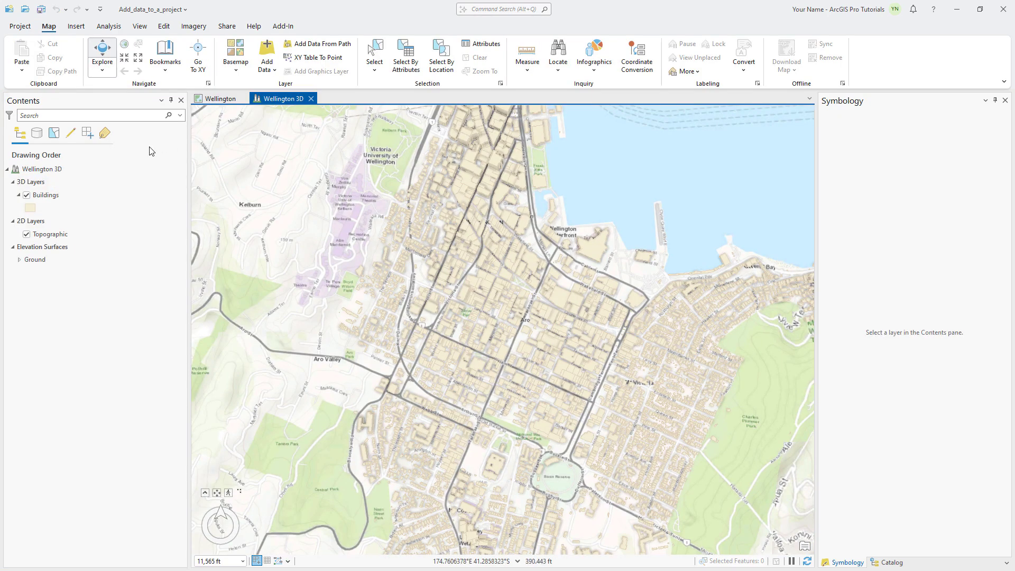
Paste Flood_Zone_Wellington into the Wellington 3D scene, then bring up the Catalog.
{"action": "left_click", "coordinate": [55, 172]}
{"action": "right_click", "coordinate": [55, 173]}
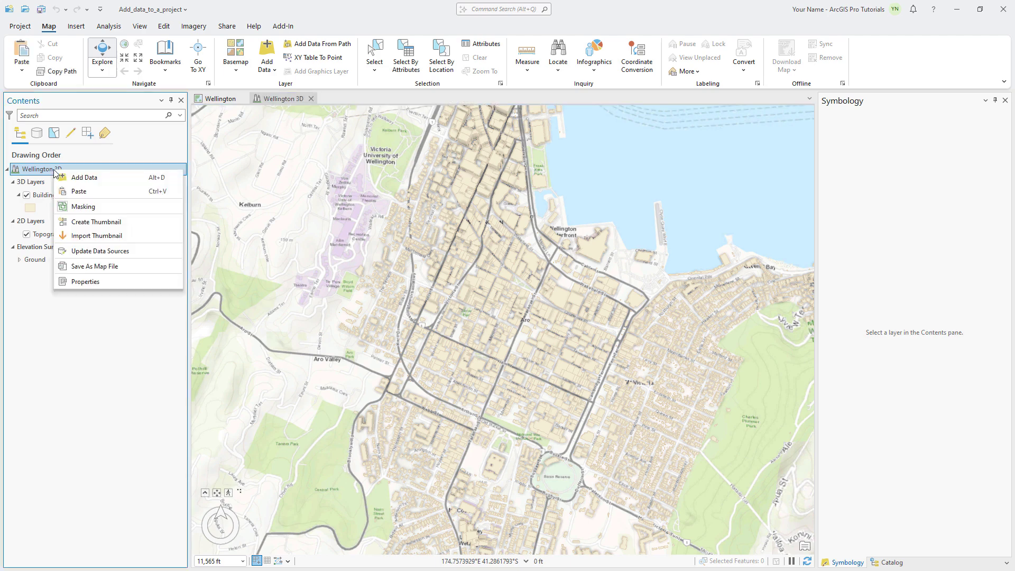
{"action": "left_click", "coordinate": [79, 192]}
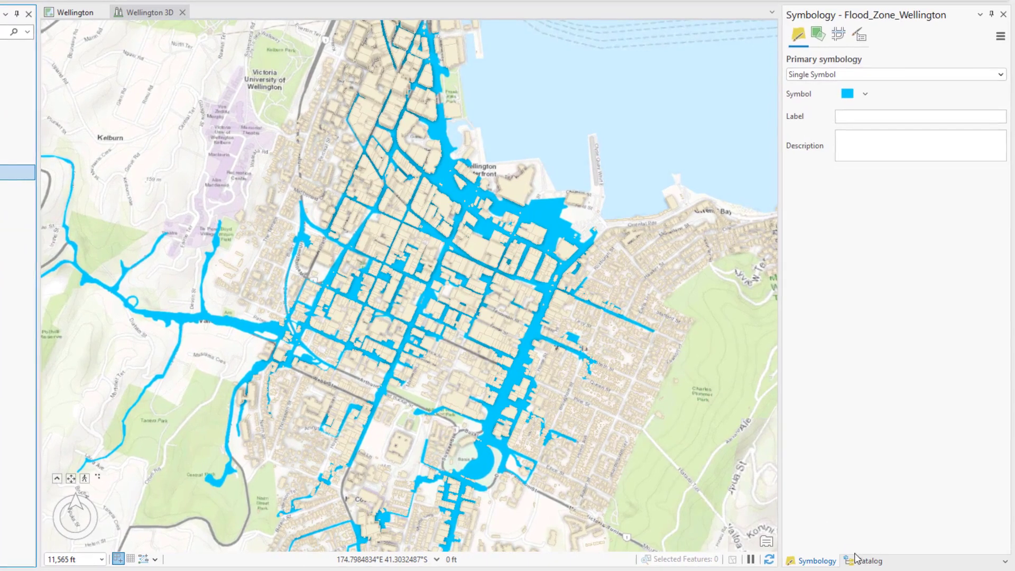
{"action": "left_click", "coordinate": [868, 562]}
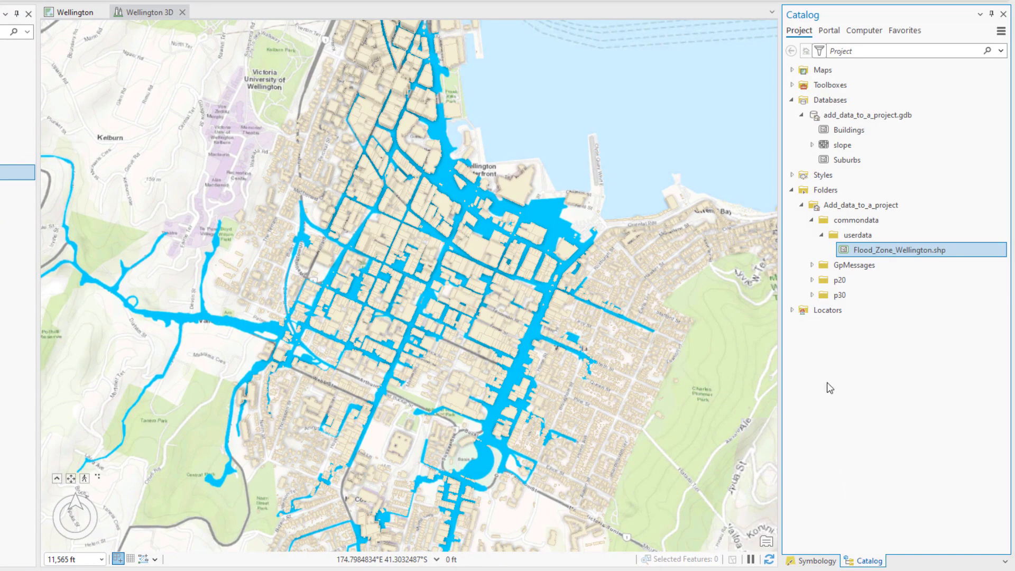
Drop the slope raster into the 3D scene and apply the named Slope color scheme.
{"action": "left_click_drag", "start_coordinate": [857, 148], "coordinate": [391, 285]}
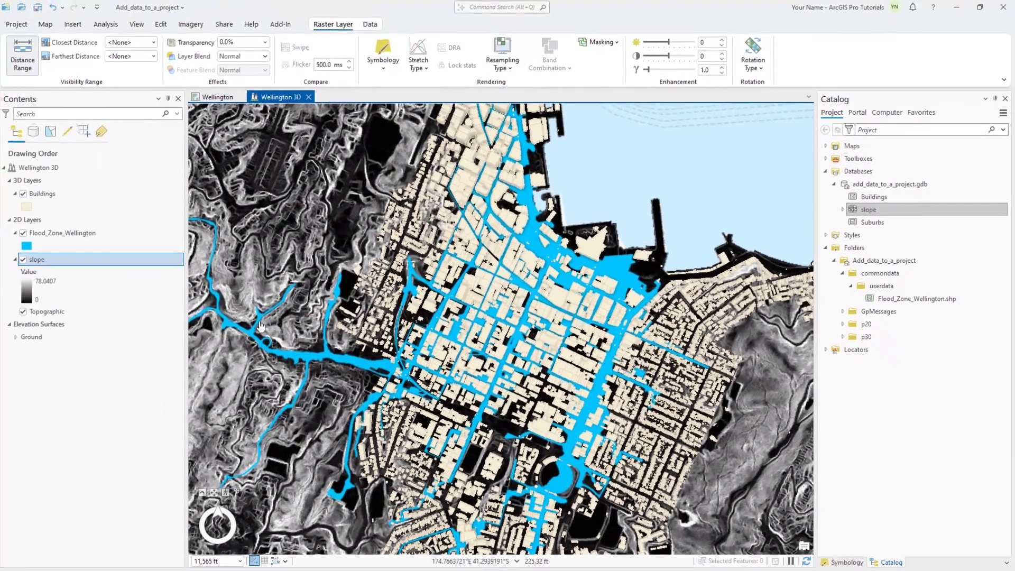
{"action": "left_click", "coordinate": [64, 296]}
{"action": "left_click", "coordinate": [28, 295]}
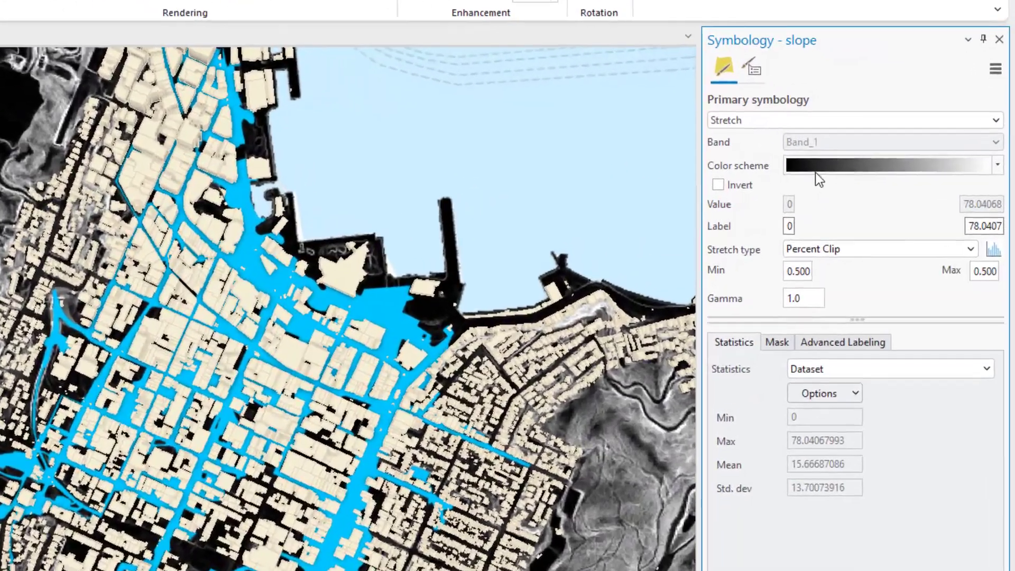
{"action": "left_click", "coordinate": [875, 176]}
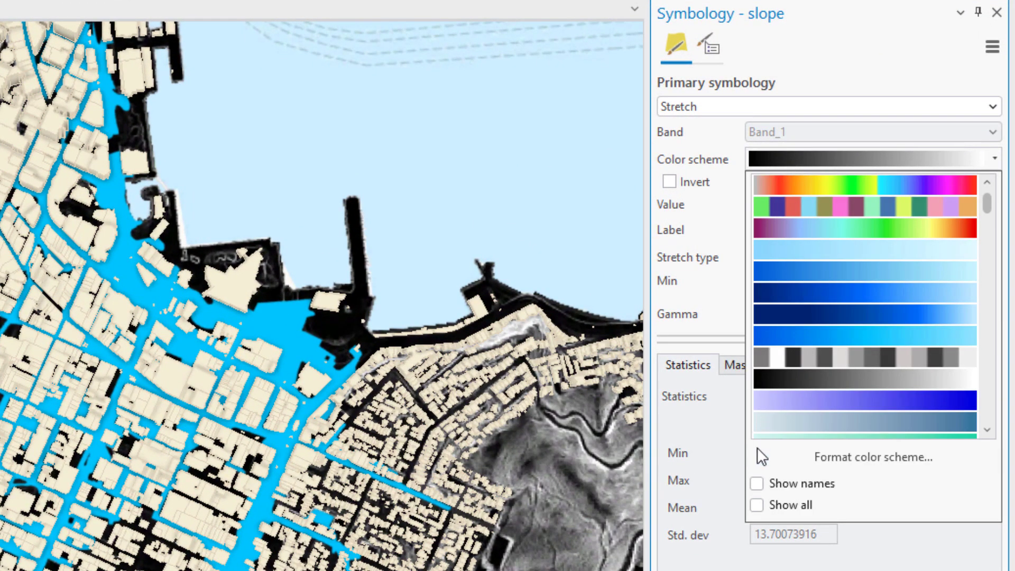
{"action": "left_click", "coordinate": [757, 479]}
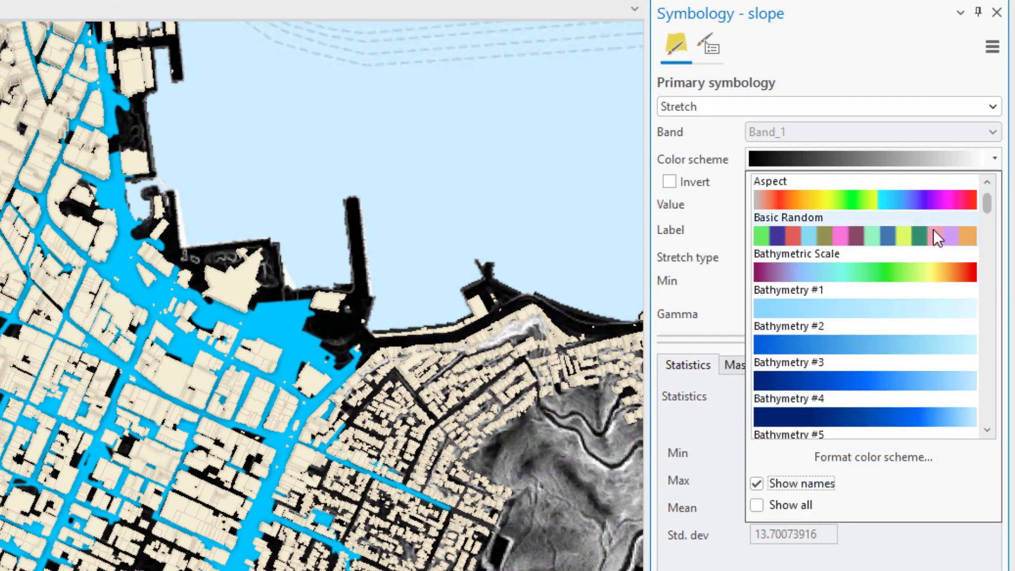
{"action": "left_click_drag", "start_coordinate": [982, 205], "coordinate": [991, 331]}
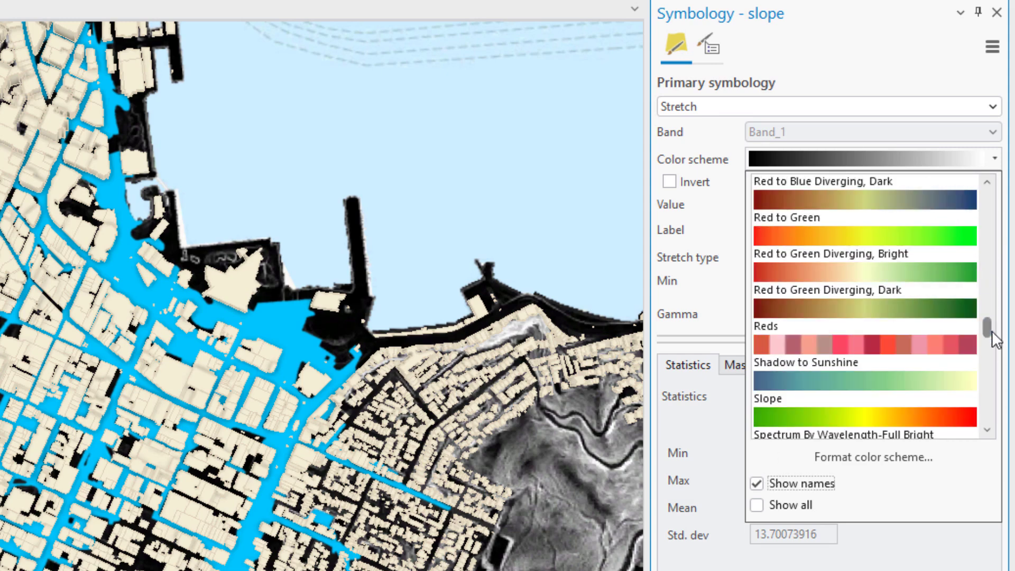
{"action": "left_click", "coordinate": [851, 415]}
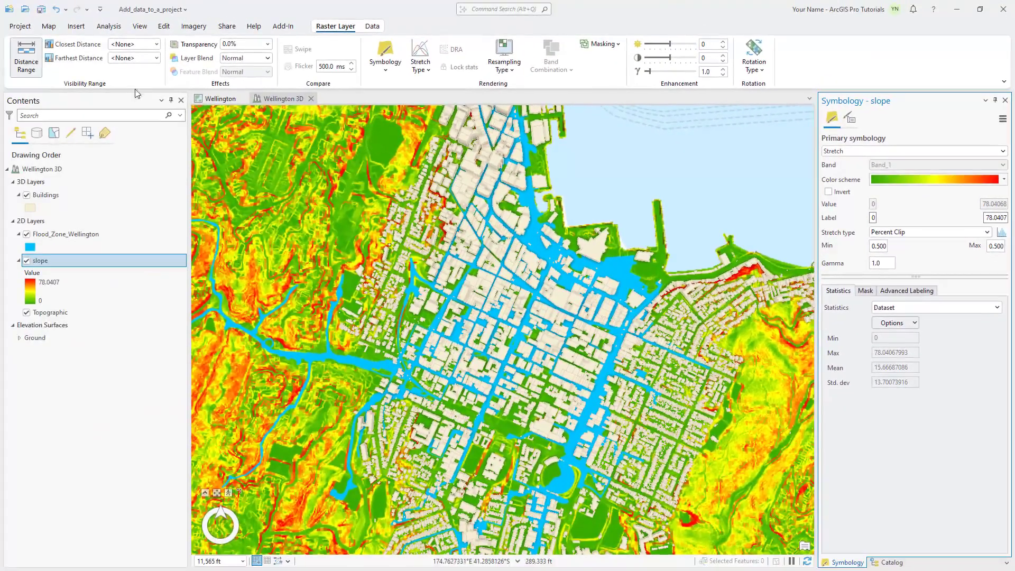
Go to the Flood View 1 bookmark, then to Flood View 2.
{"action": "left_click", "coordinate": [49, 29]}
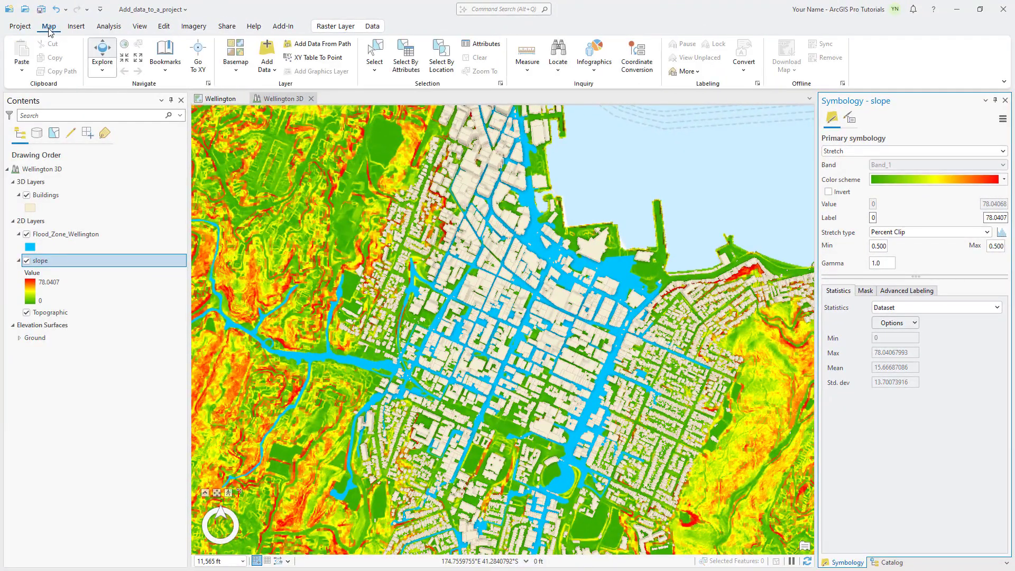
{"action": "left_click", "coordinate": [161, 66]}
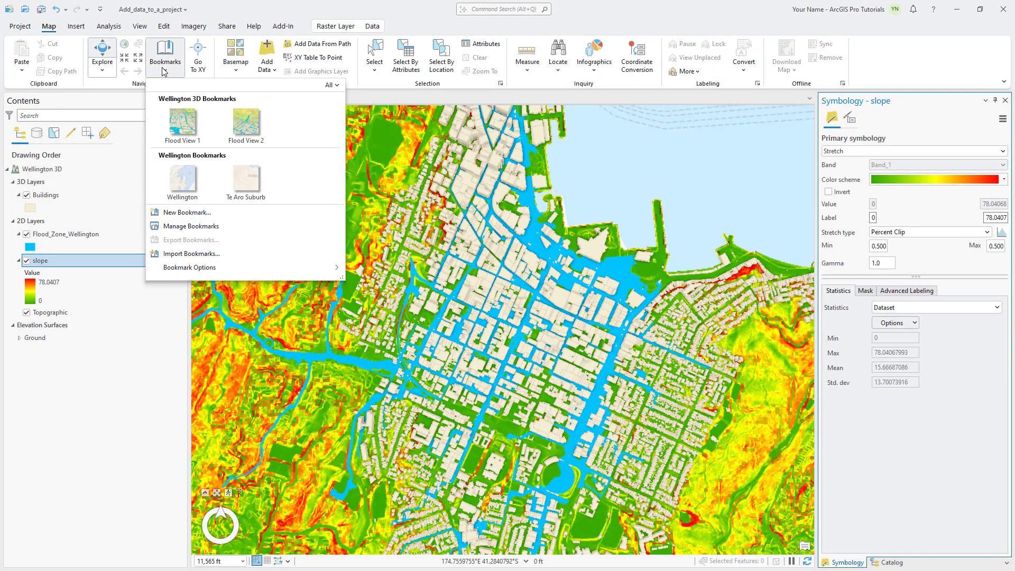
{"action": "left_click", "coordinate": [181, 131]}
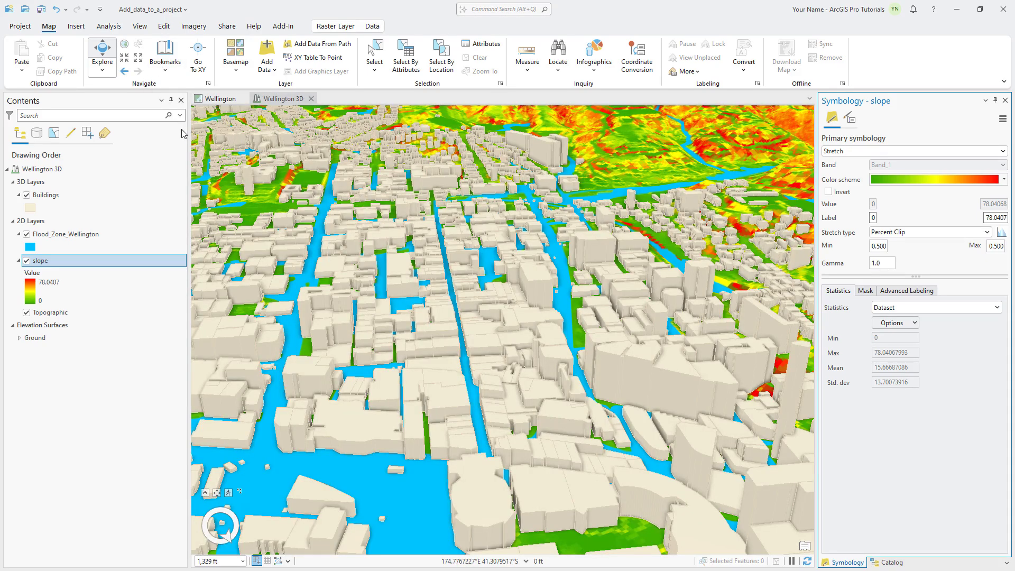
{"action": "left_click", "coordinate": [166, 70]}
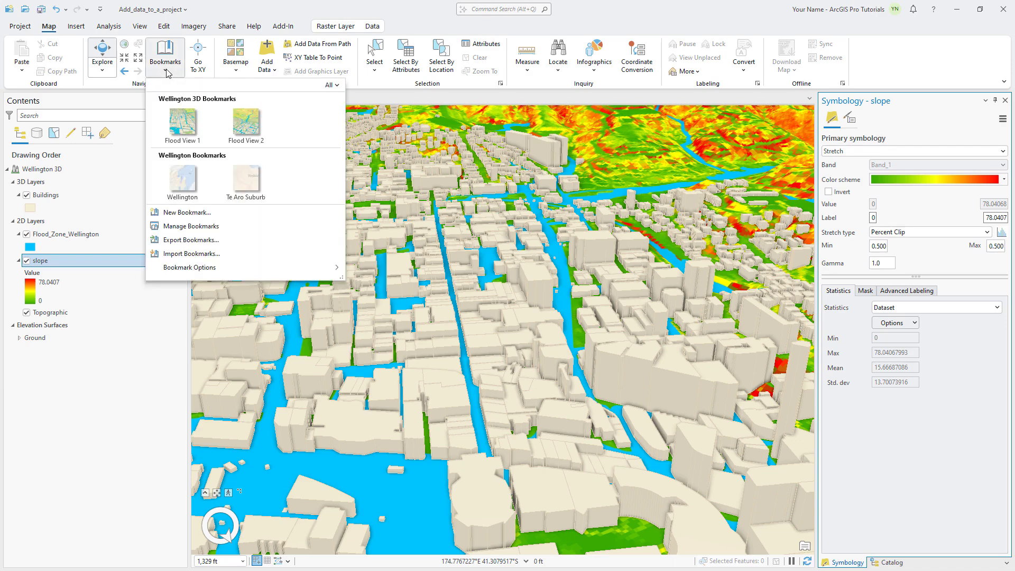
{"action": "left_click", "coordinate": [237, 125]}
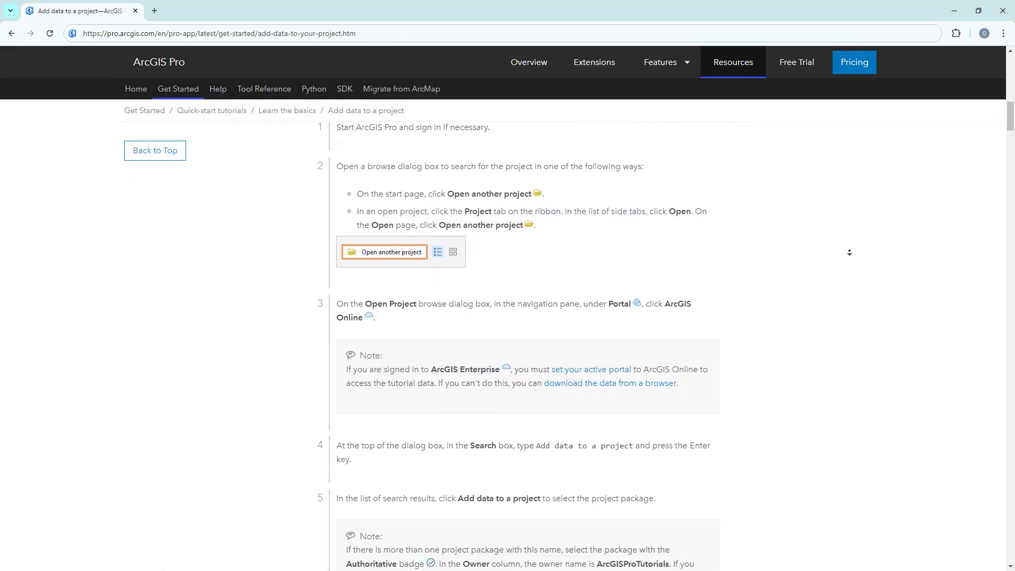
{"action": "scroll", "coordinate": [849, 260], "scroll_direction": "down", "scroll_amount": 4}
{"action": "scroll", "coordinate": [849, 260], "scroll_direction": "down", "scroll_amount": 15}
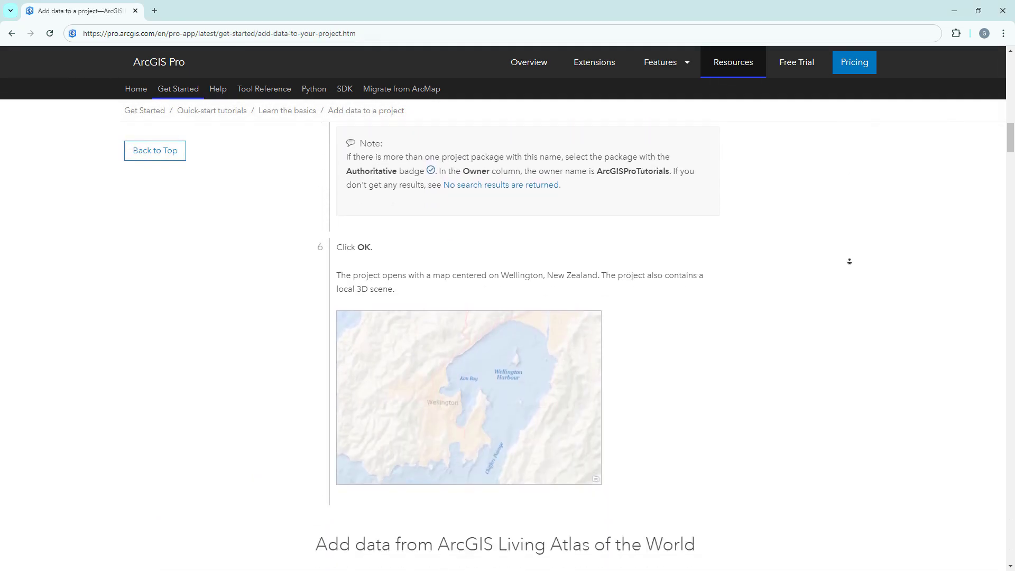
{"action": "scroll", "coordinate": [849, 265], "scroll_direction": "down", "scroll_amount": 5}
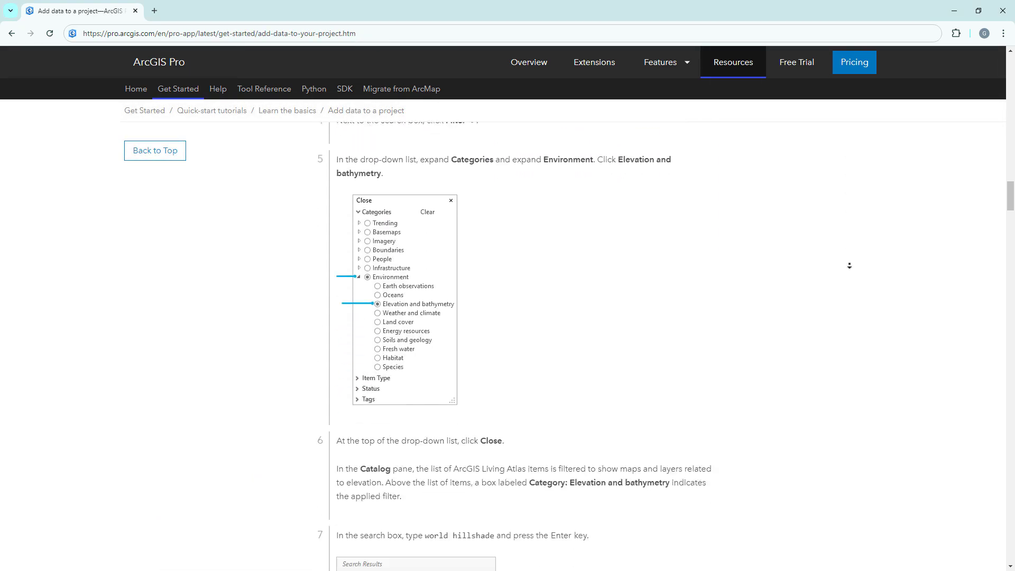
{"action": "scroll", "coordinate": [849, 265], "scroll_direction": "down", "scroll_amount": 20}
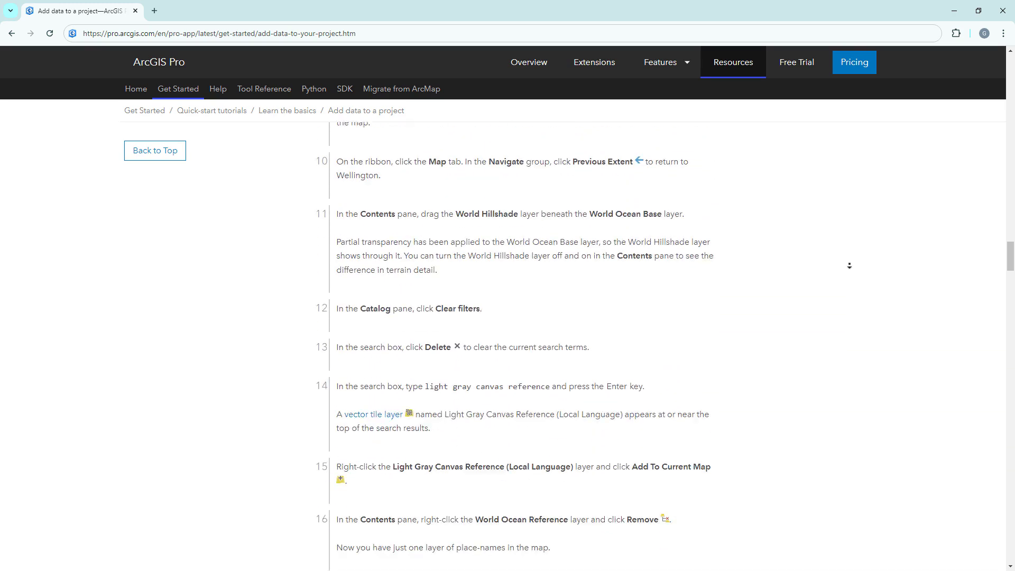
{"action": "scroll", "coordinate": [850, 268], "scroll_direction": "down", "scroll_amount": 15}
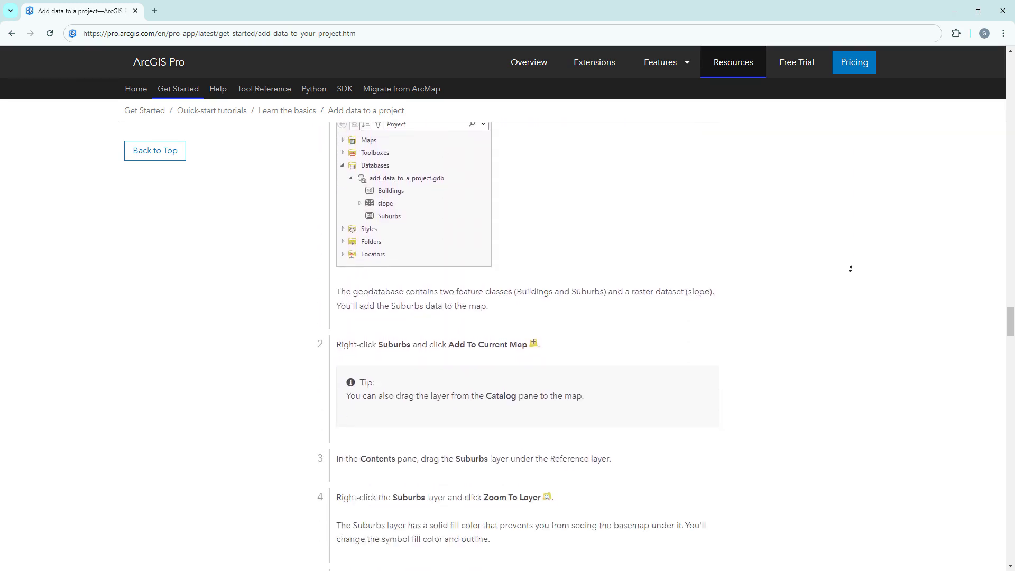